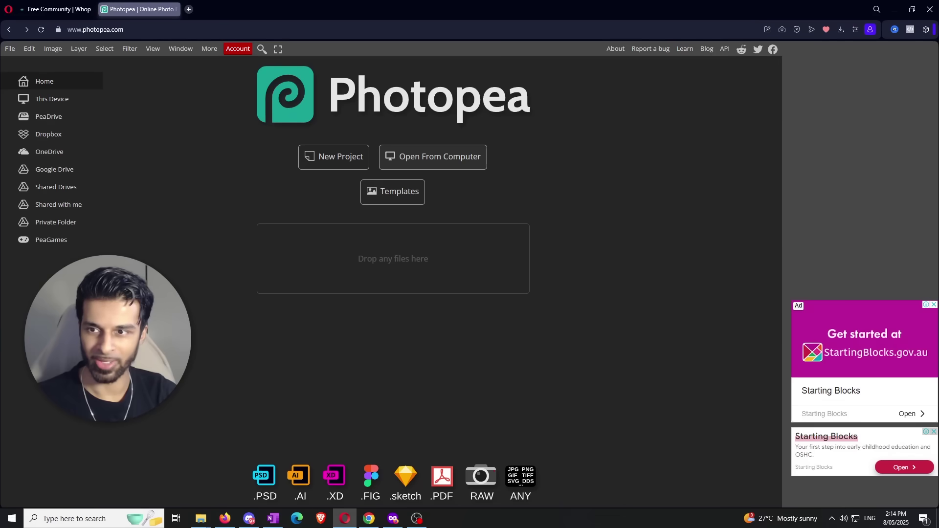
- Open the cake photo and pick Magic Replace from the healing tool group
{"action": "left_click_drag", "start_coordinate": [265, 224], "coordinate": [267, 225]}
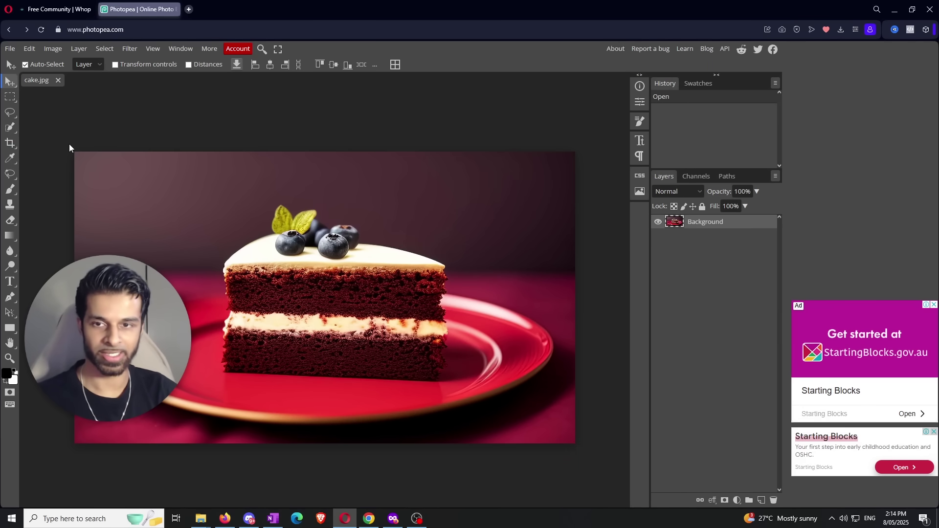
{"action": "left_click", "coordinate": [11, 174]}
{"action": "right_click", "coordinate": [11, 173]}
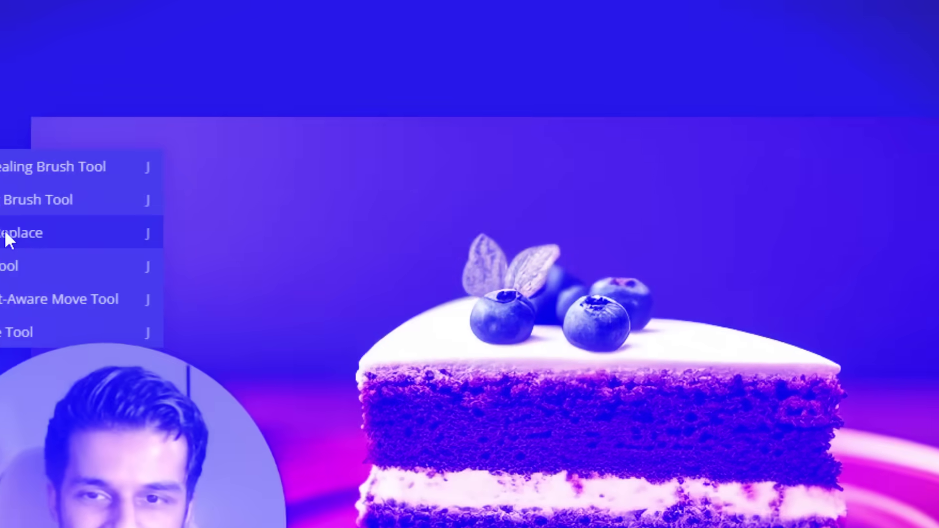
{"action": "left_click", "coordinate": [125, 262]}
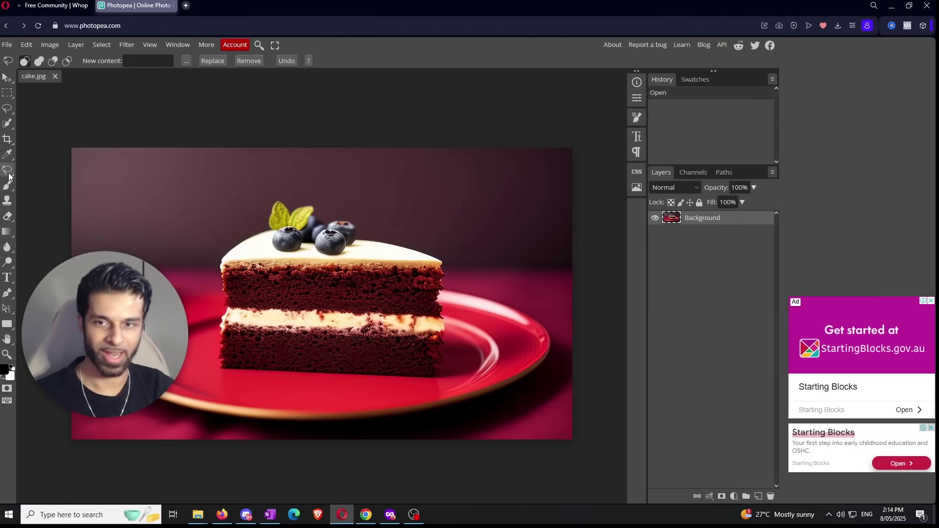
{"action": "right_click", "coordinate": [7, 170]}
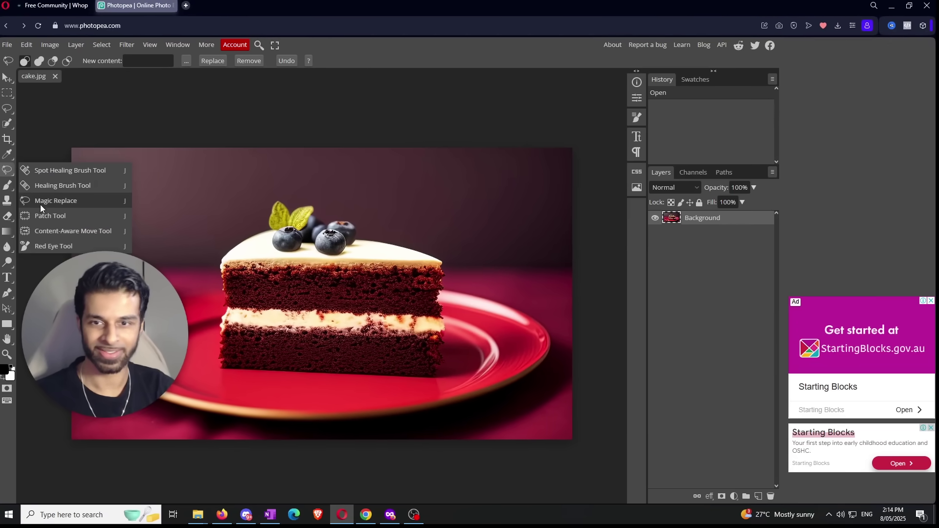
{"action": "left_click", "coordinate": [41, 204]}
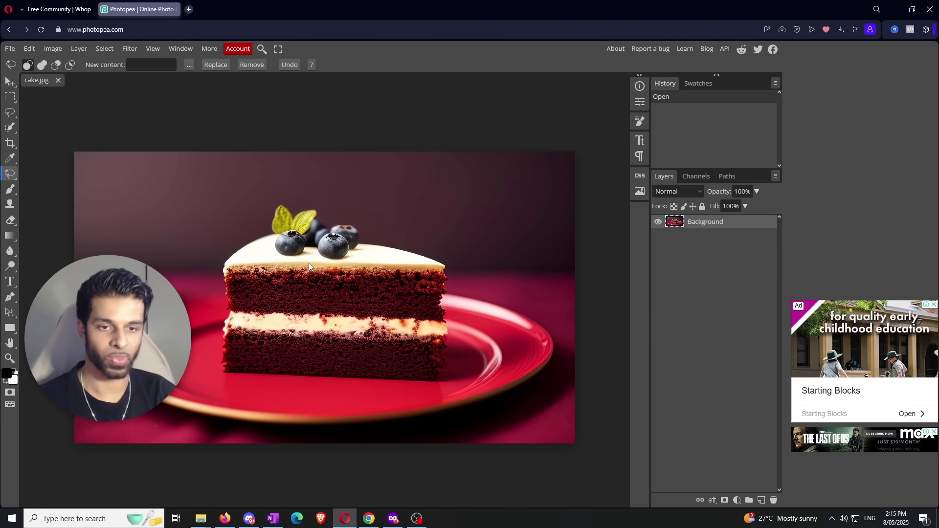
- Duplicate the Background to Layer 1 and lasso the blueberries and mint leaves
{"action": "left_click_drag", "start_coordinate": [309, 262], "coordinate": [509, 165]}
{"action": "left_click", "coordinate": [509, 165]}
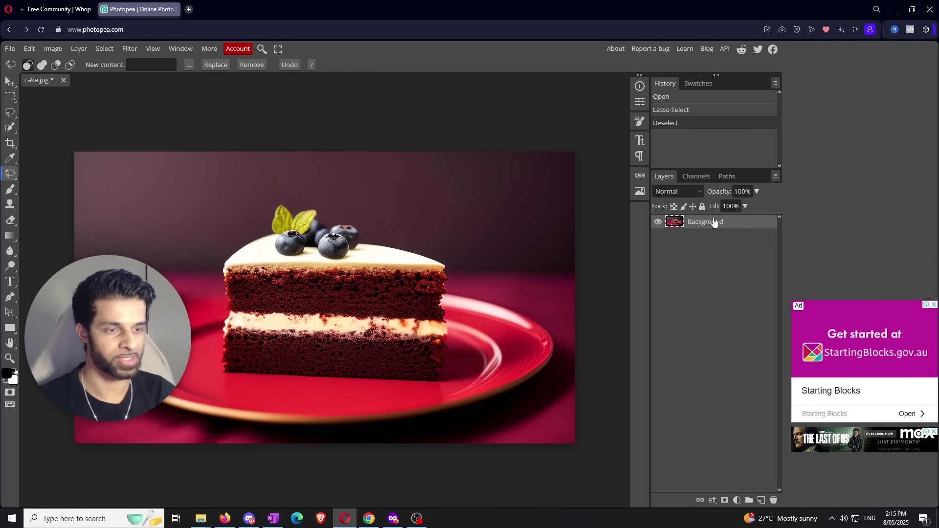
{"action": "key", "text": "ctrl+j"}
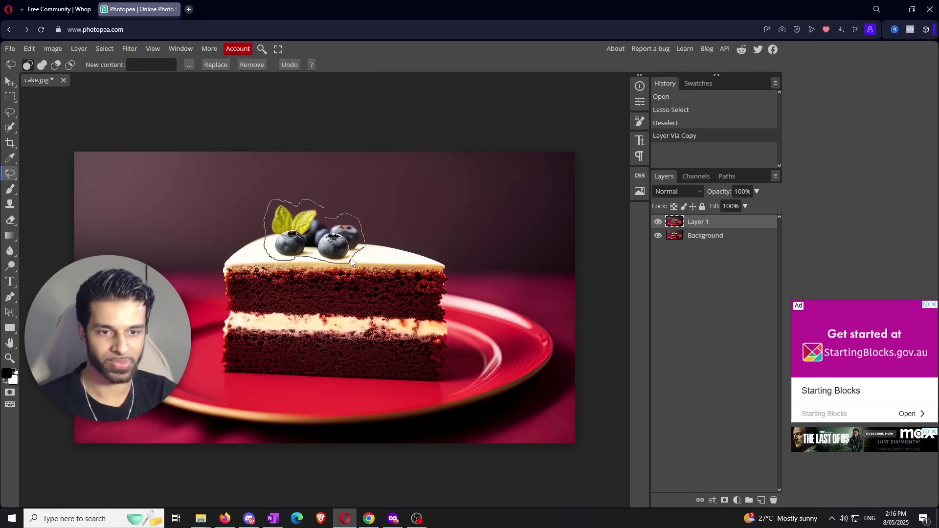
{"action": "left_click_drag", "start_coordinate": [350, 258], "coordinate": [351, 259]}
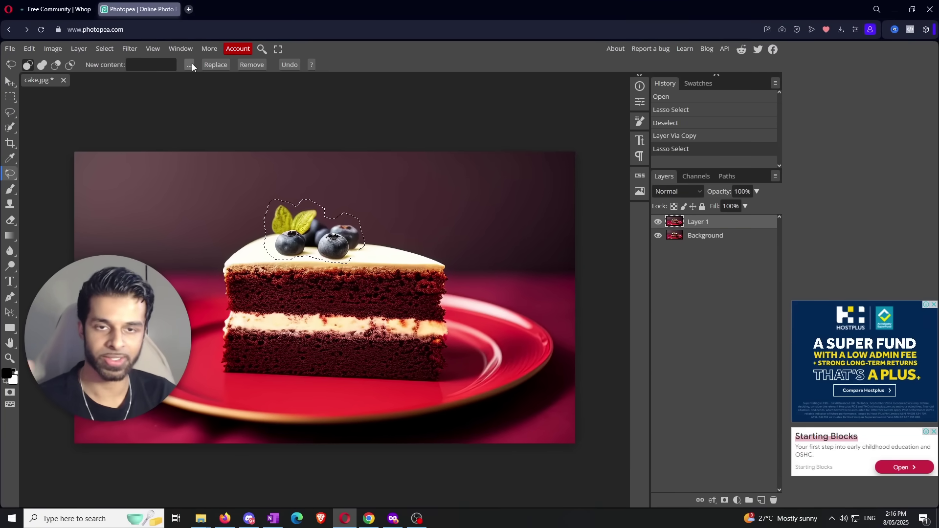
- Open the AI settings, uncheck Use default settings, and view the Model list
{"action": "left_click", "coordinate": [190, 64]}
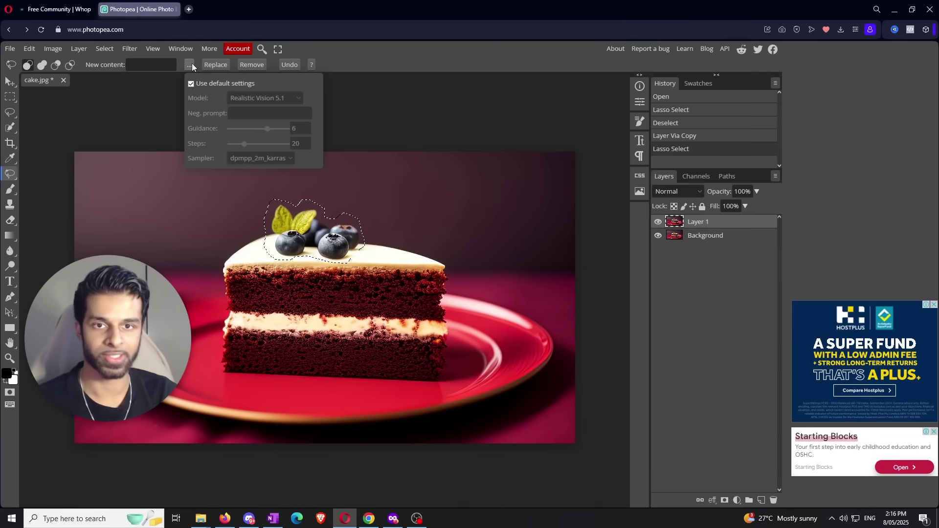
{"action": "left_click", "coordinate": [208, 84]}
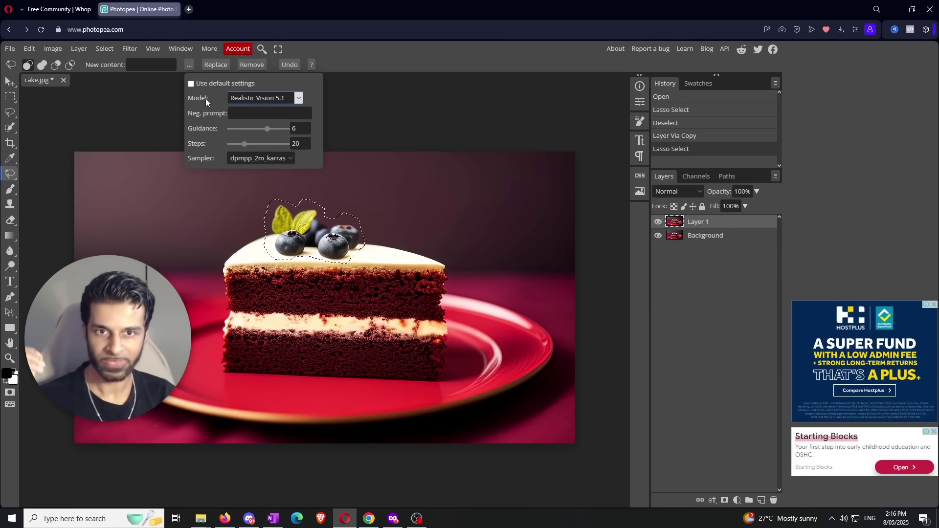
{"action": "left_click", "coordinate": [256, 96]}
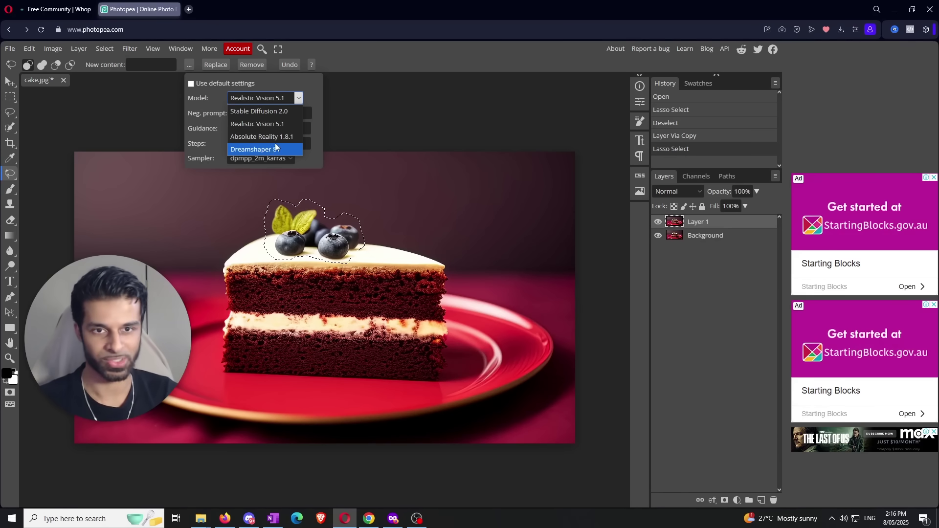
- Keep Realistic Vision 5.1 and dpmpp_2m_karras, try a negative prompt, then re-enable defaults
{"action": "left_click", "coordinate": [297, 101]}
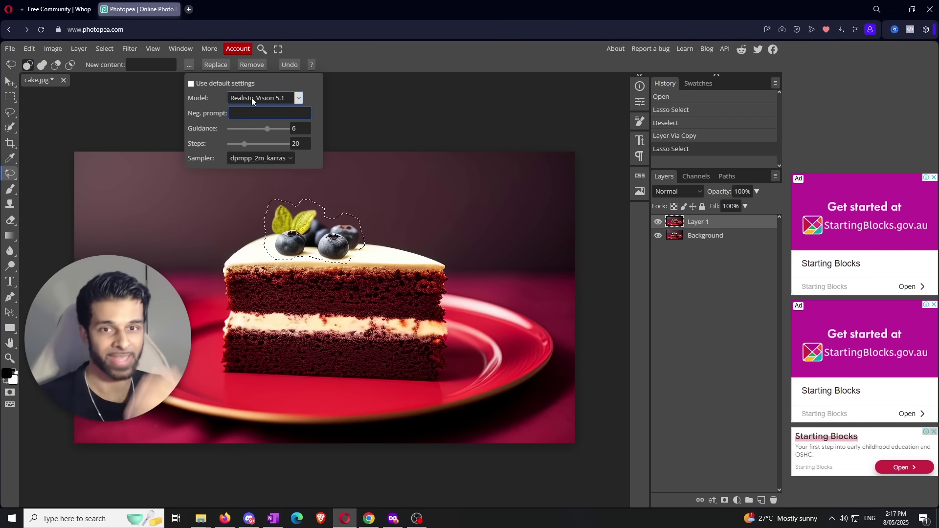
{"action": "key", "text": "BackSpace"}
{"action": "type", "text": "uman"}
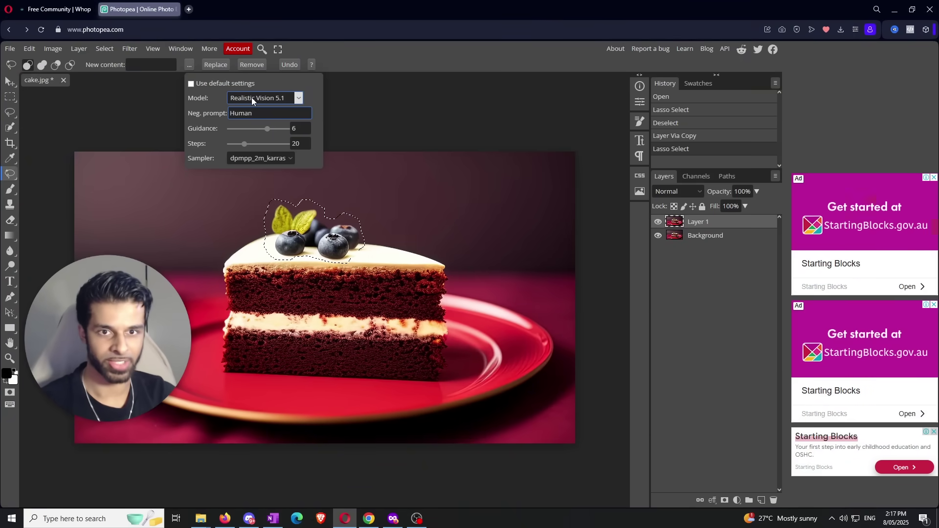
{"action": "key", "text": "BackSpace"}
{"action": "key", "text": "BackSpace"}
{"action": "key", "text": "BackSpace"}
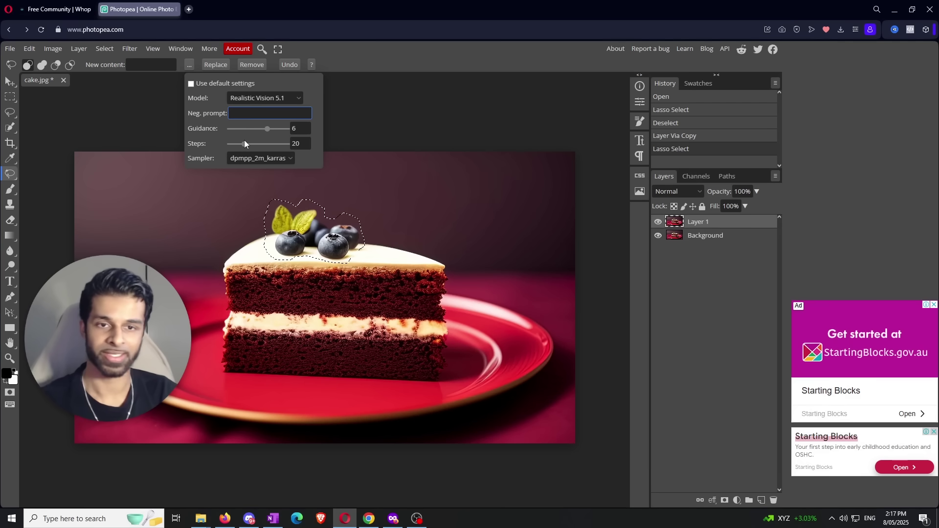
{"action": "left_click", "coordinate": [285, 159]}
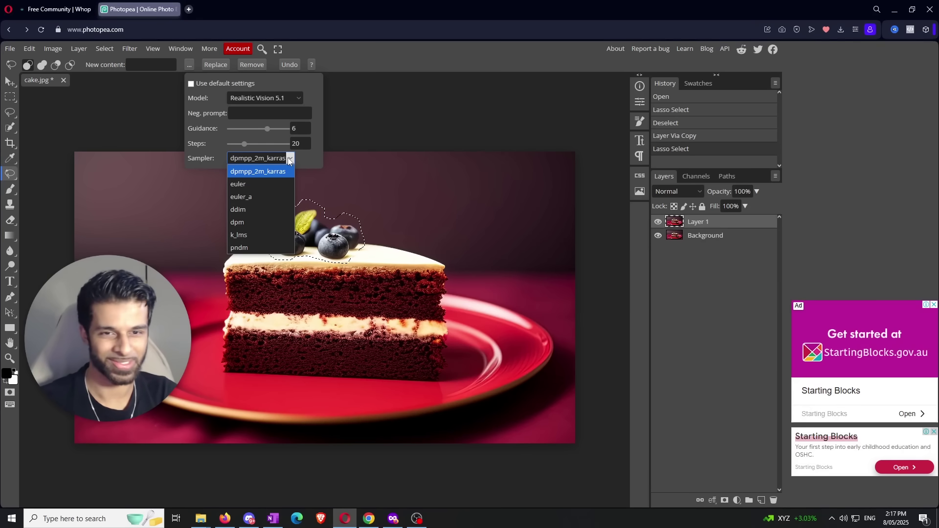
{"action": "left_click", "coordinate": [289, 160]}
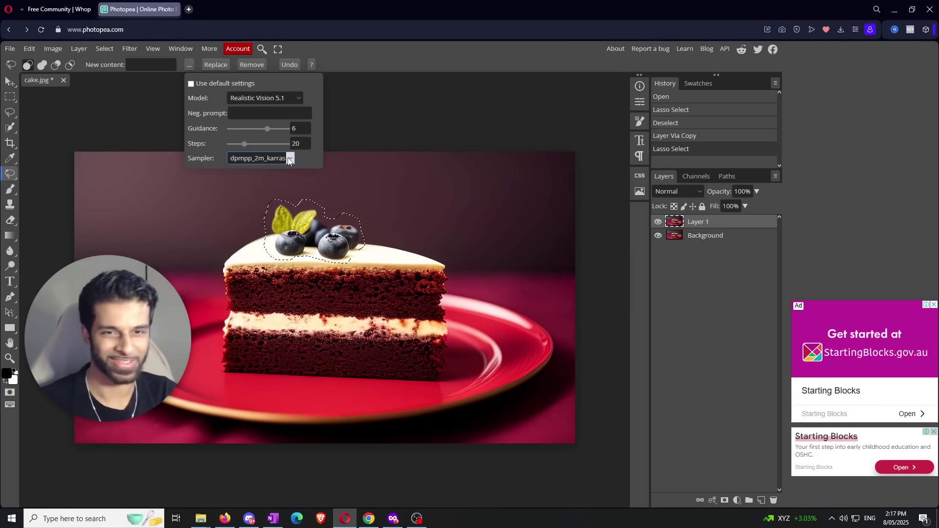
{"action": "left_click", "coordinate": [191, 84]}
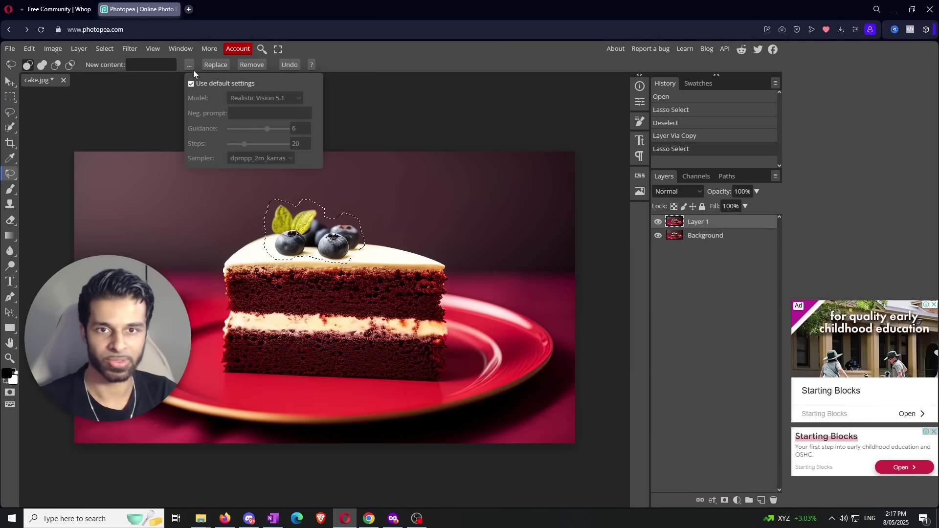
- Lasso the blueberries and leaves and request their AI removal
{"action": "left_click", "coordinate": [189, 65]}
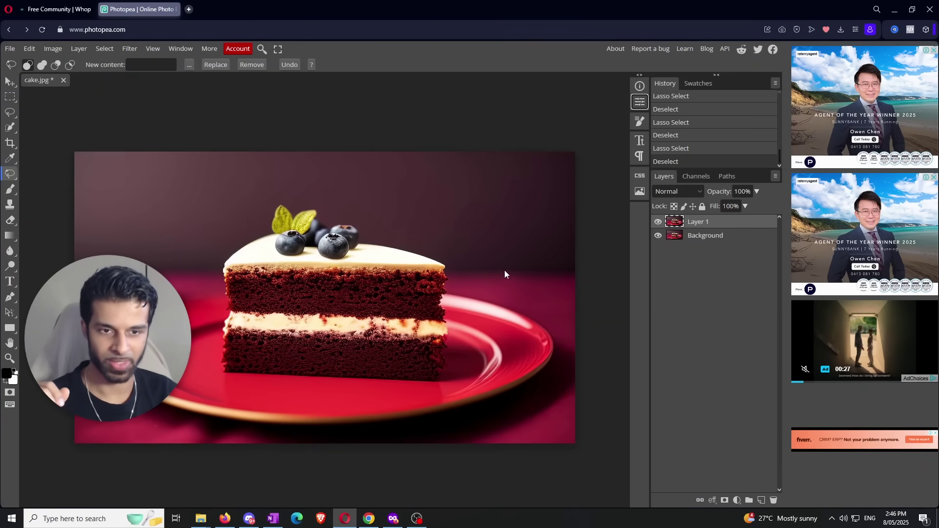
{"action": "mouse_move", "coordinate": [360, 261]}
{"action": "left_mouse_down"}
{"action": "mouse_move", "coordinate": [373, 231]}
{"action": "mouse_move", "coordinate": [316, 203]}
{"action": "mouse_move", "coordinate": [285, 200]}
{"action": "mouse_move", "coordinate": [268, 258]}
{"action": "left_mouse_up"}
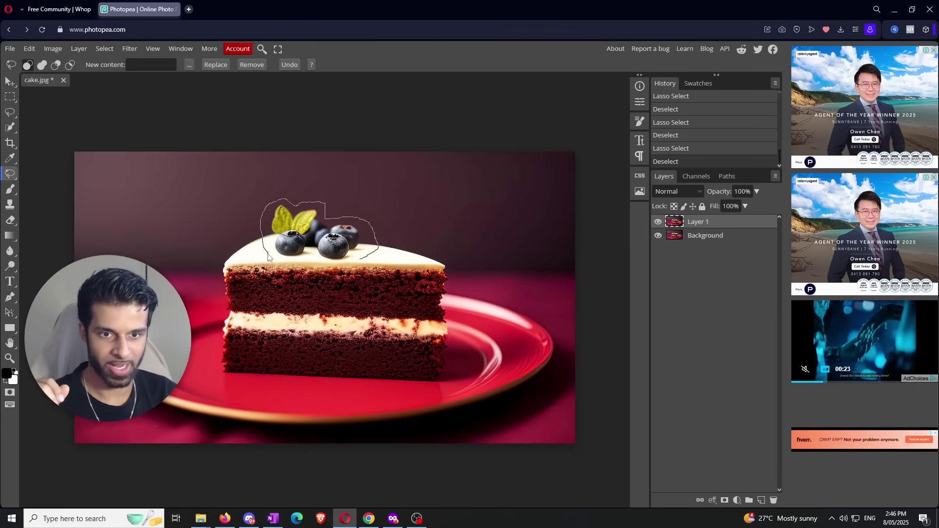
{"action": "left_click_drag", "start_coordinate": [341, 264], "coordinate": [354, 262]}
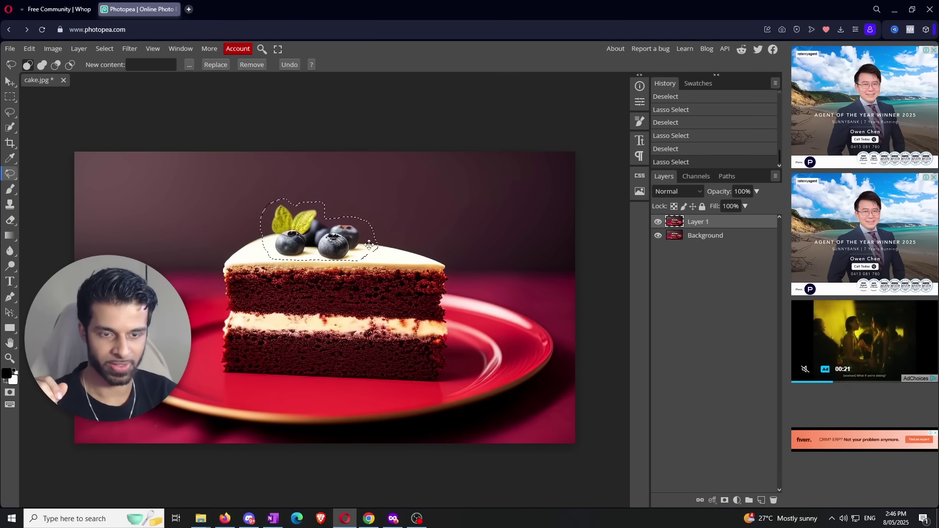
{"action": "left_click", "coordinate": [258, 64]}
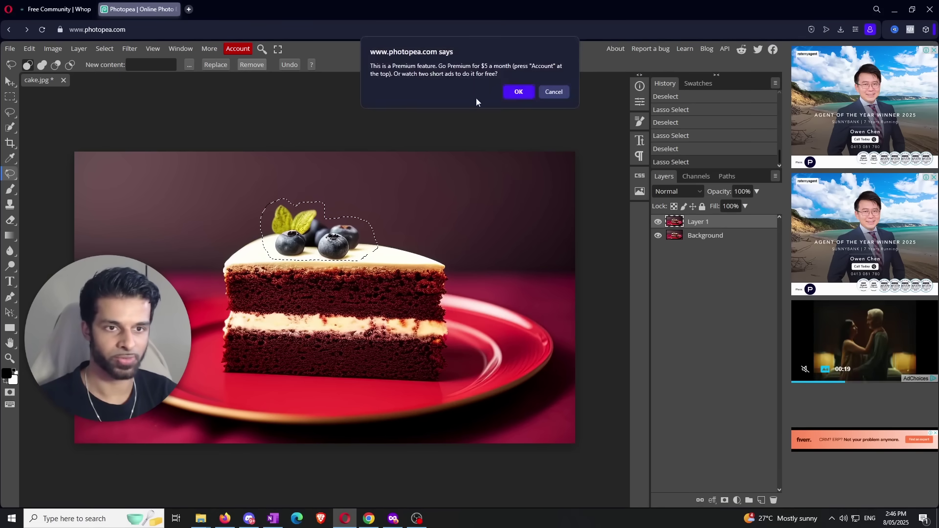
- Accept the ads to create the 'empty background' layer, inspect it, then hide it
{"action": "left_click", "coordinate": [518, 92]}
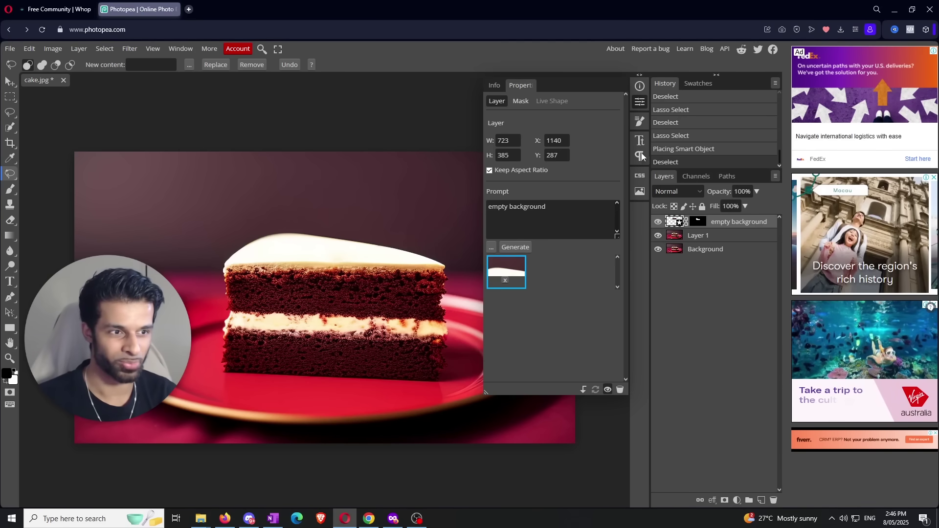
{"action": "left_click", "coordinate": [717, 236]}
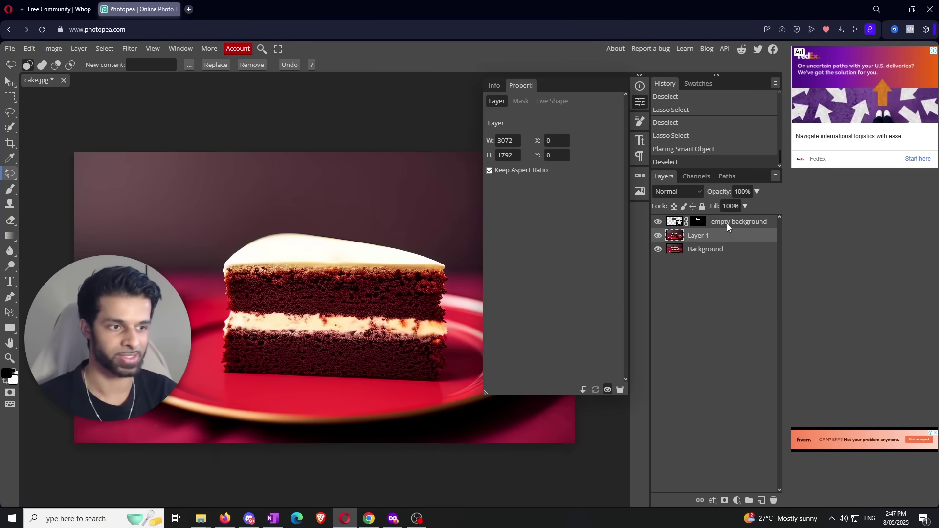
{"action": "left_click", "coordinate": [727, 225]}
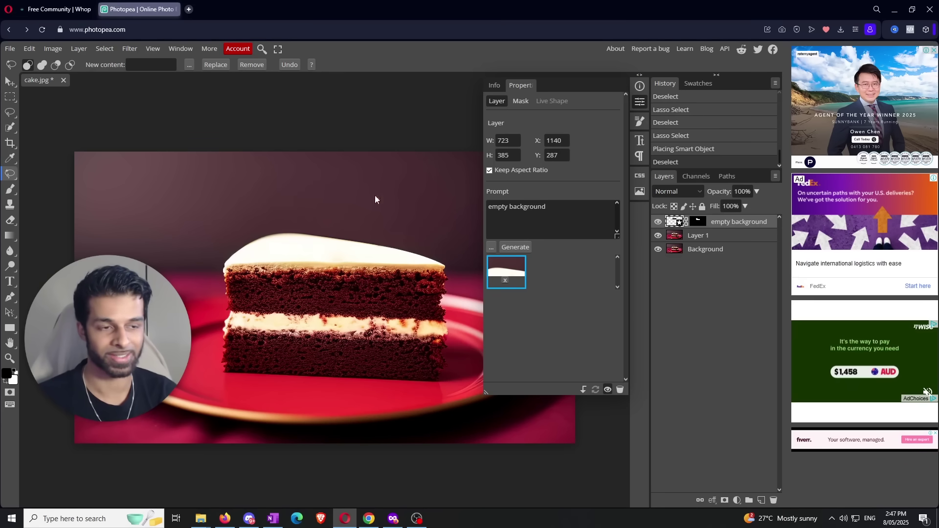
{"action": "left_click", "coordinate": [707, 240]}
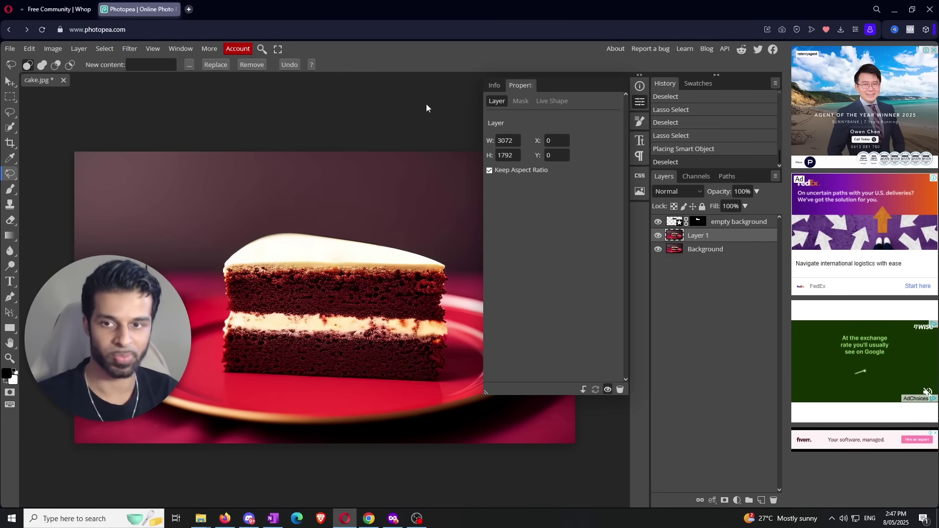
{"action": "left_click", "coordinate": [657, 222]}
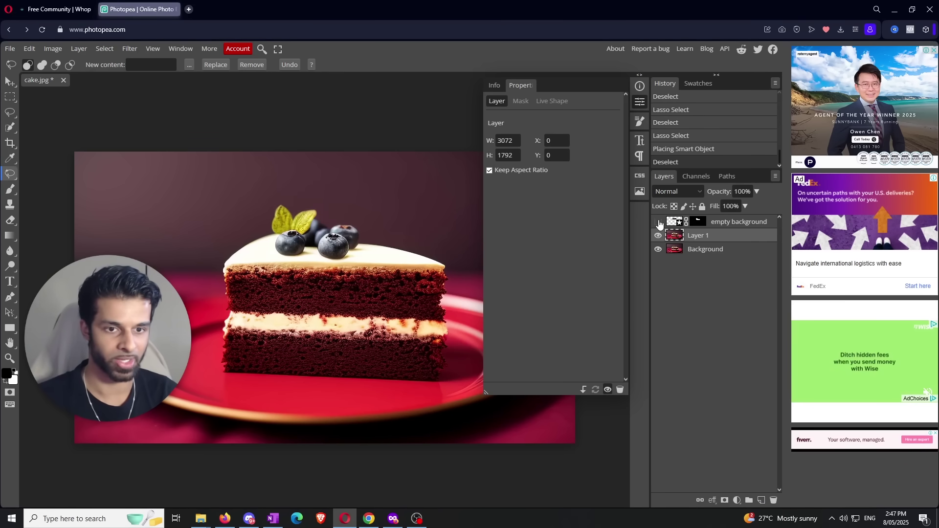
{"action": "left_click", "coordinate": [640, 102]}
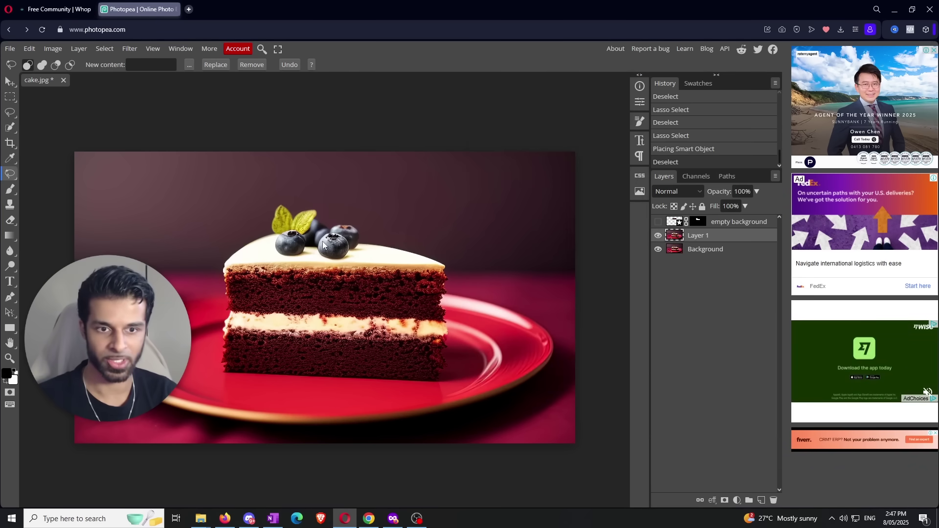
- Lasso the blueberries and generate 'raspberries' in their place, accepting the ads
{"action": "left_click_drag", "start_coordinate": [313, 262], "coordinate": [353, 262]}
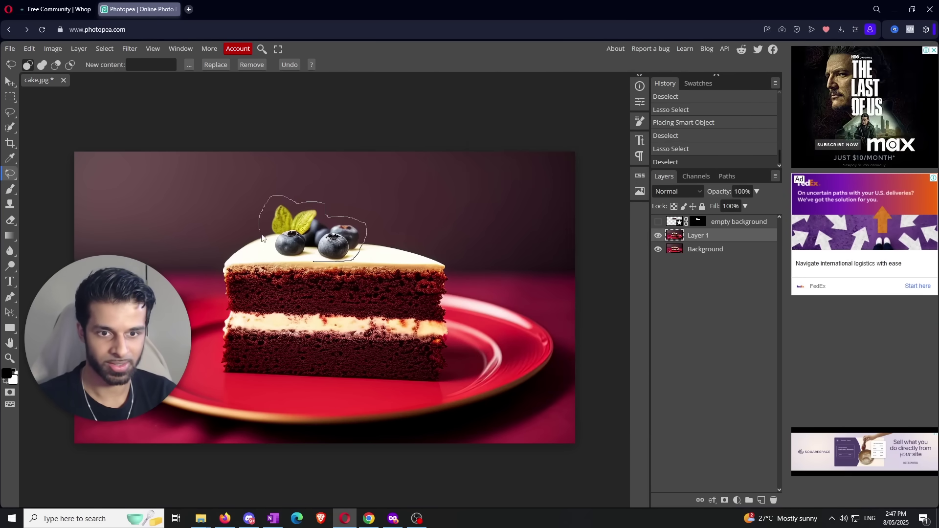
{"action": "left_click_drag", "start_coordinate": [301, 264], "coordinate": [314, 263]}
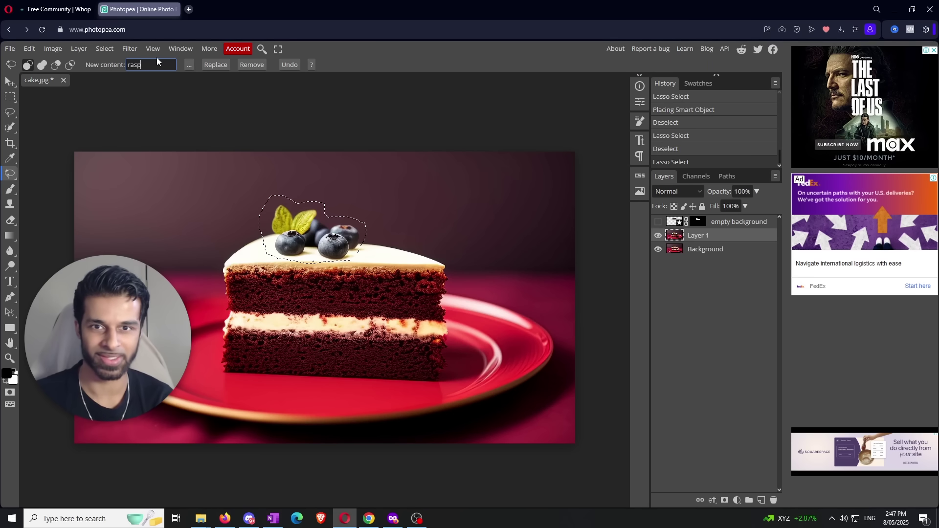
{"action": "type", "text": "raspberries"}
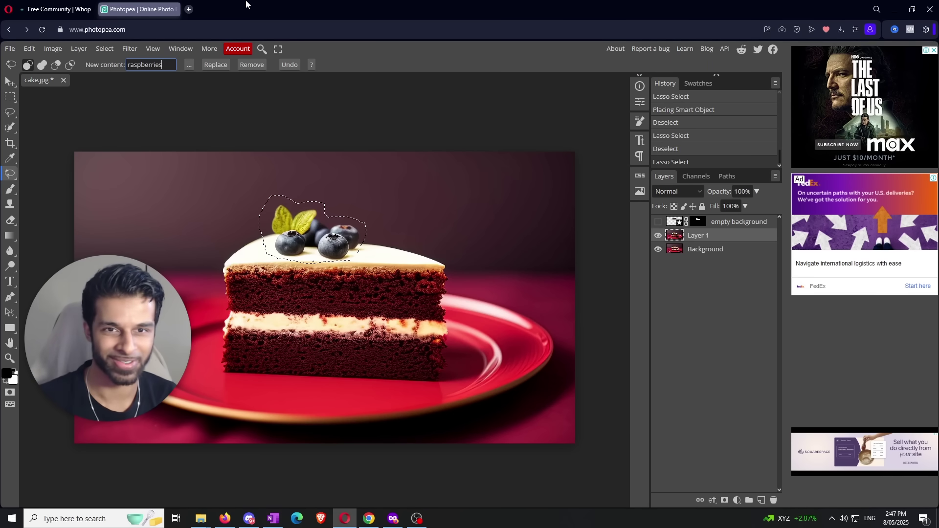
{"action": "left_click", "coordinate": [223, 63]}
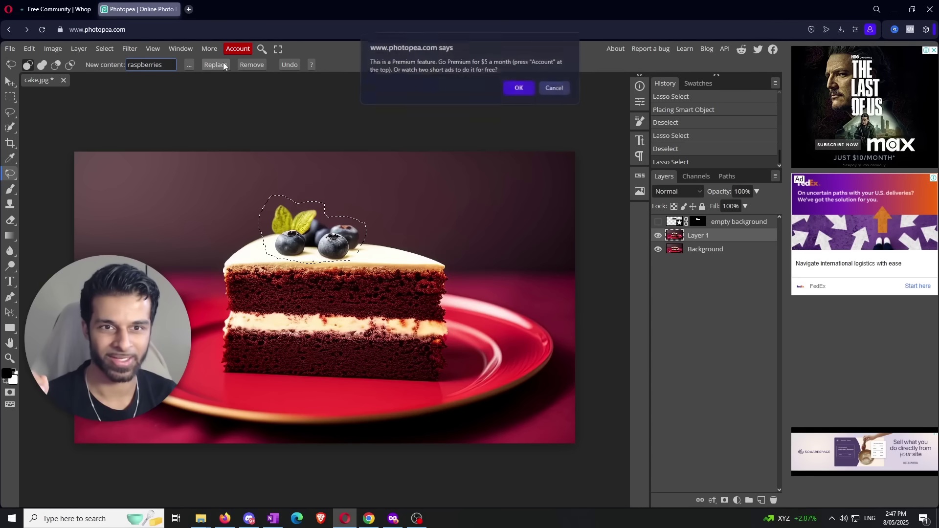
{"action": "left_click", "coordinate": [519, 93]}
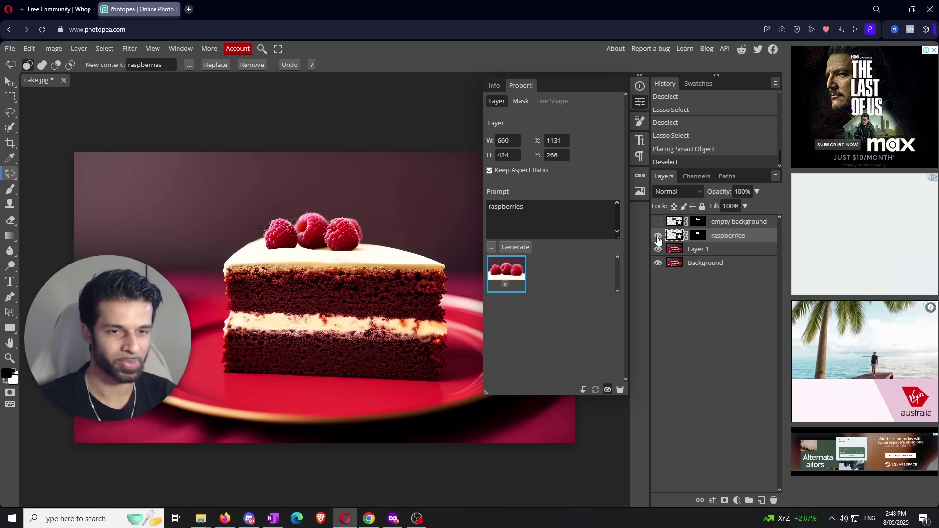
- Compare the raspberries and empty background layers, leave both hidden, and select Layer 1
{"action": "left_click", "coordinate": [658, 236]}
{"action": "left_click", "coordinate": [658, 237]}
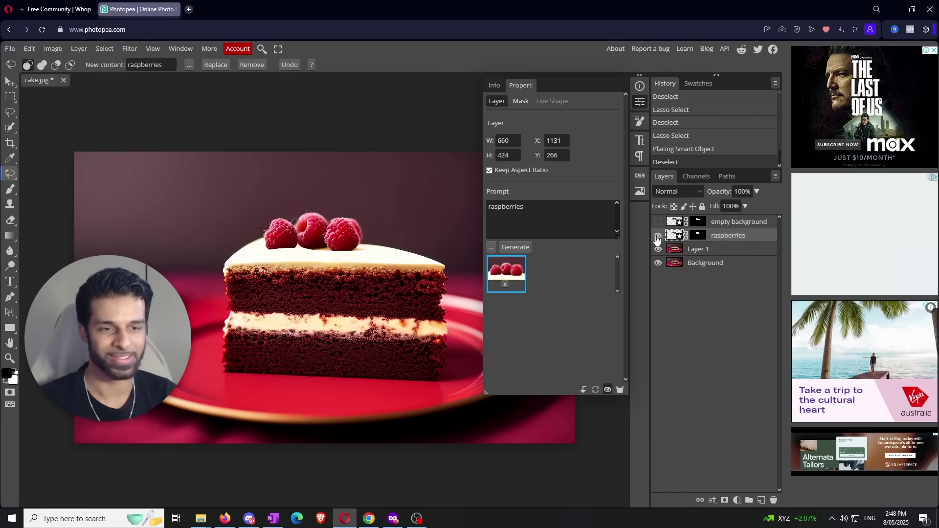
{"action": "left_click", "coordinate": [658, 237]}
{"action": "left_click", "coordinate": [658, 223]}
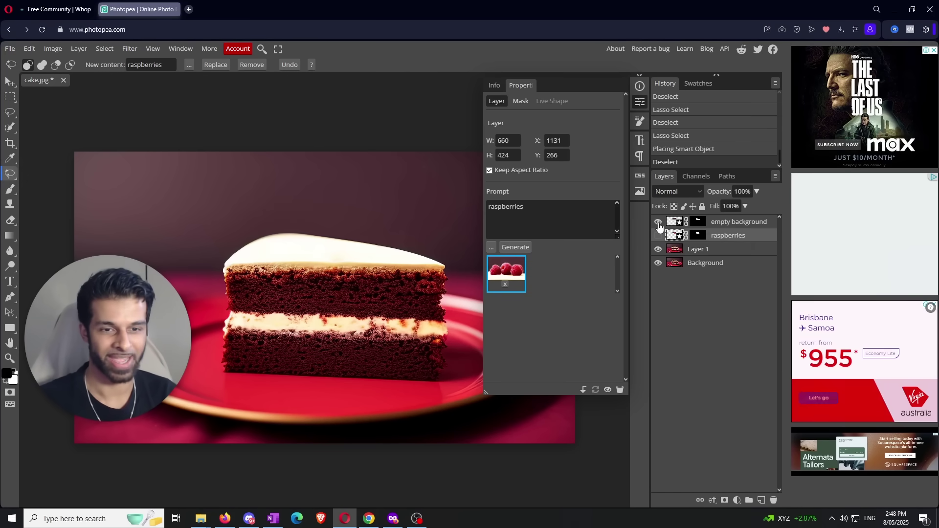
{"action": "left_click", "coordinate": [658, 222]}
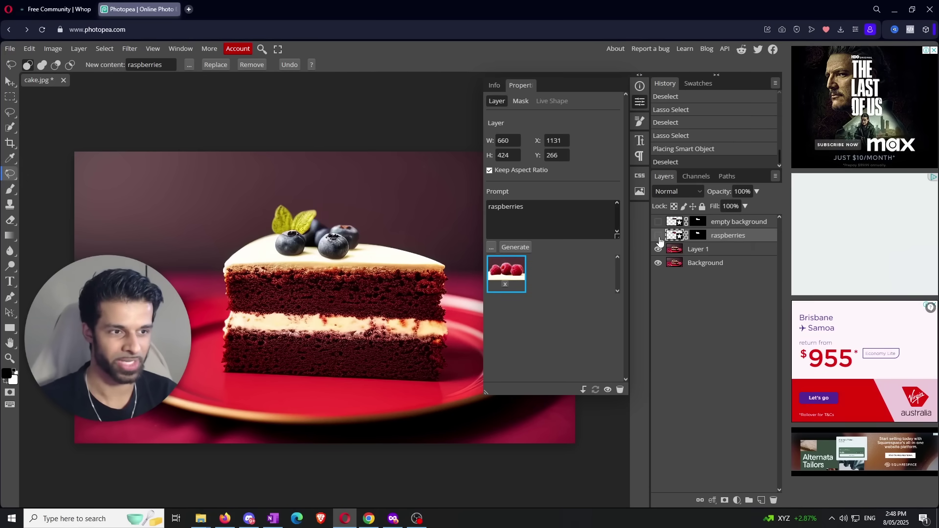
{"action": "left_click", "coordinate": [707, 252]}
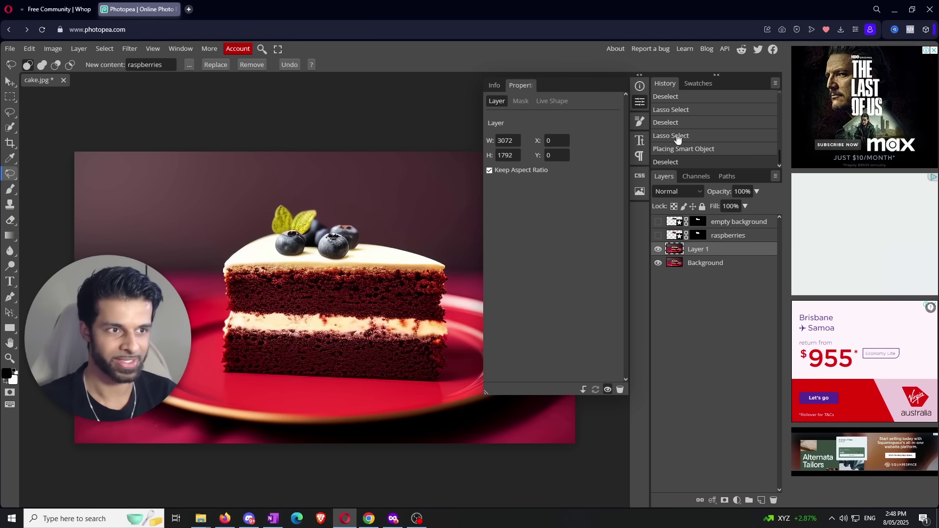
{"action": "left_click", "coordinate": [644, 101]}
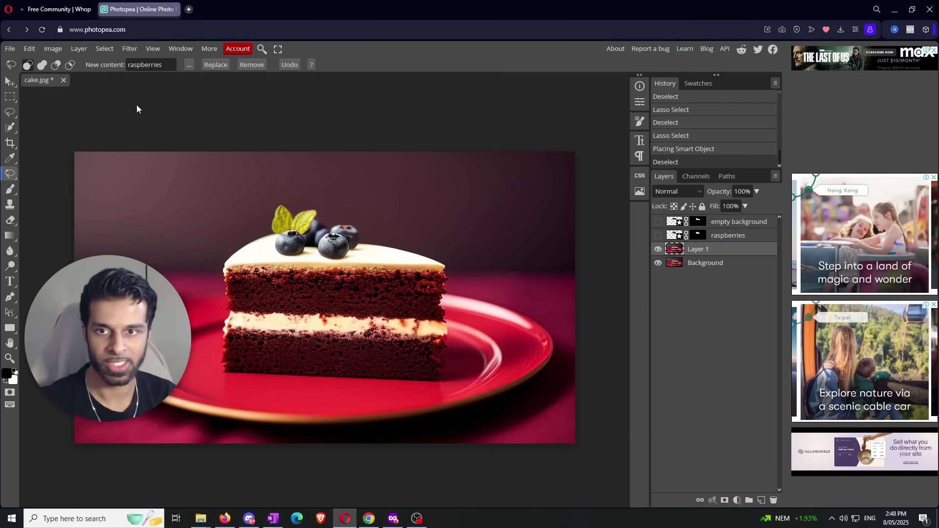
- Drag a 25 px feathered rectangular selection around the whole cake slice
{"action": "left_click", "coordinate": [10, 96]}
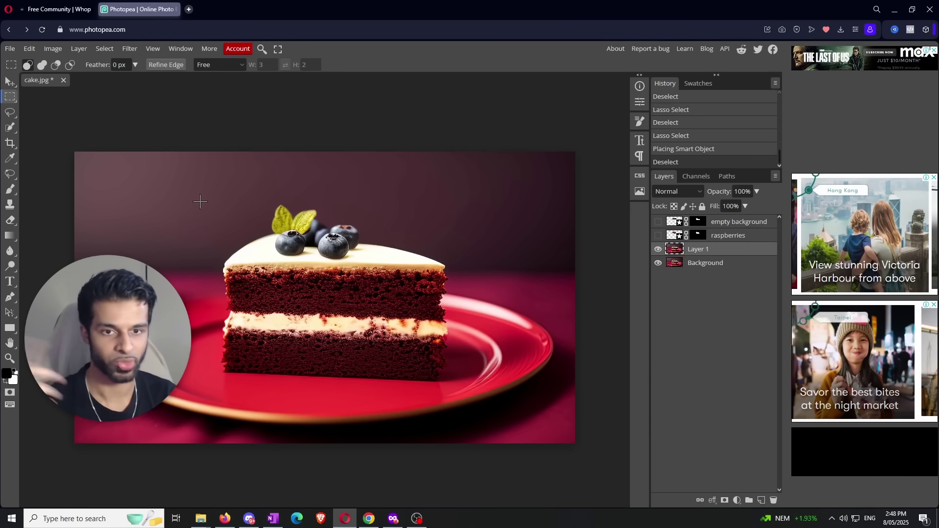
{"action": "left_click_drag", "start_coordinate": [194, 192], "coordinate": [476, 384]}
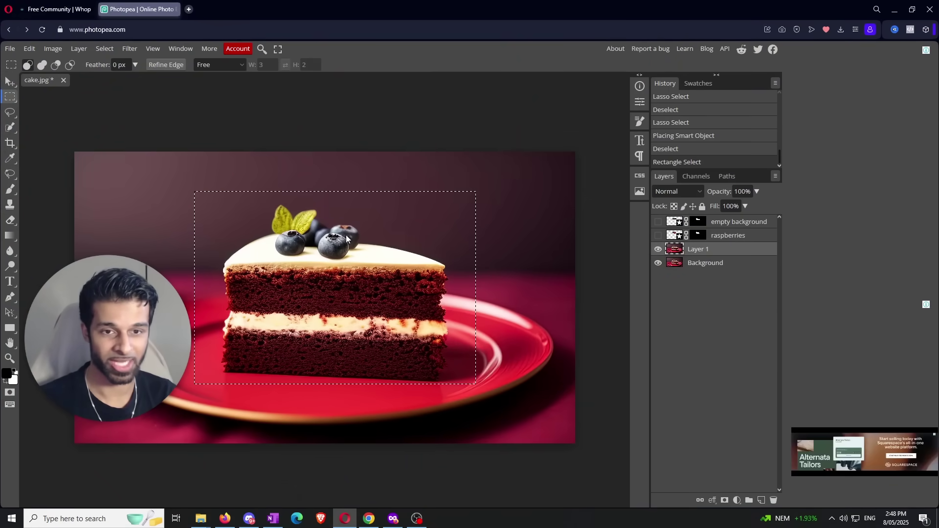
{"action": "left_click", "coordinate": [9, 81]}
{"action": "key", "text": "ctrl+z"}
{"action": "key", "text": "ctrl+z"}
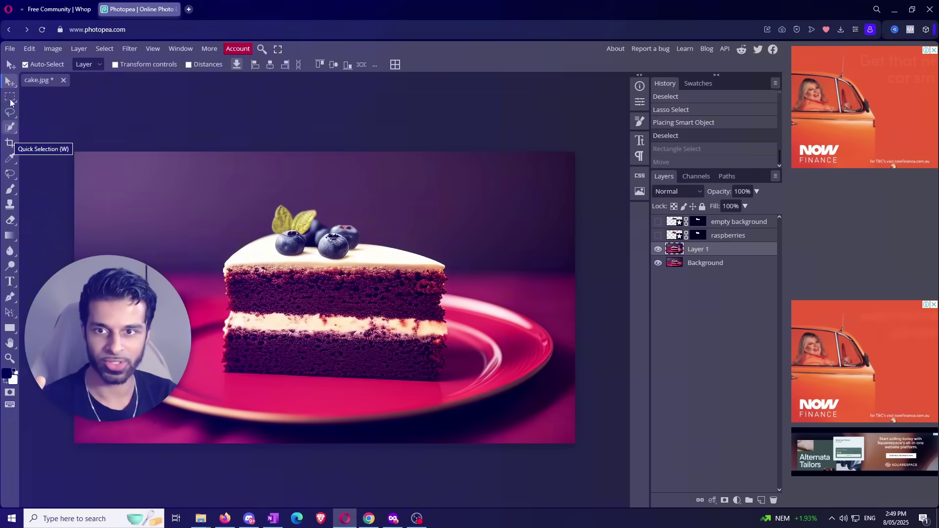
{"action": "left_click", "coordinate": [9, 97]}
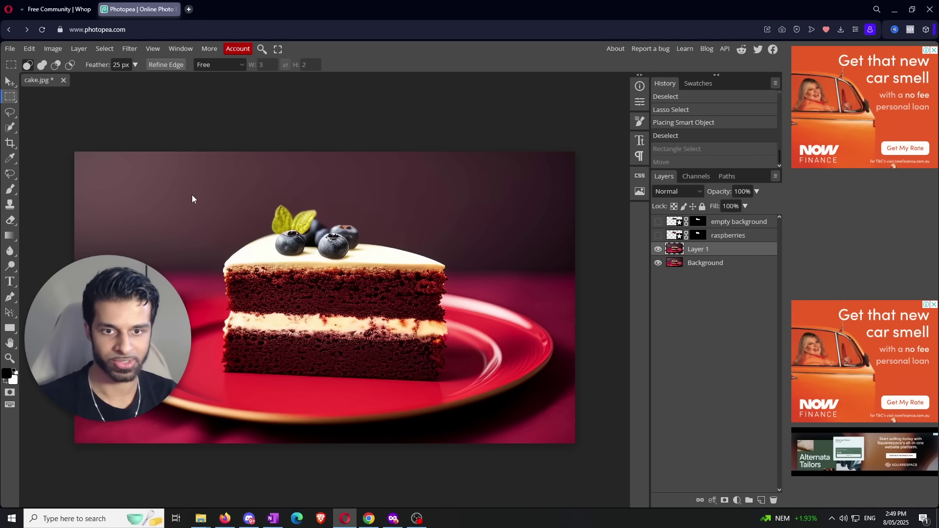
{"action": "left_click_drag", "start_coordinate": [188, 198], "coordinate": [470, 386]}
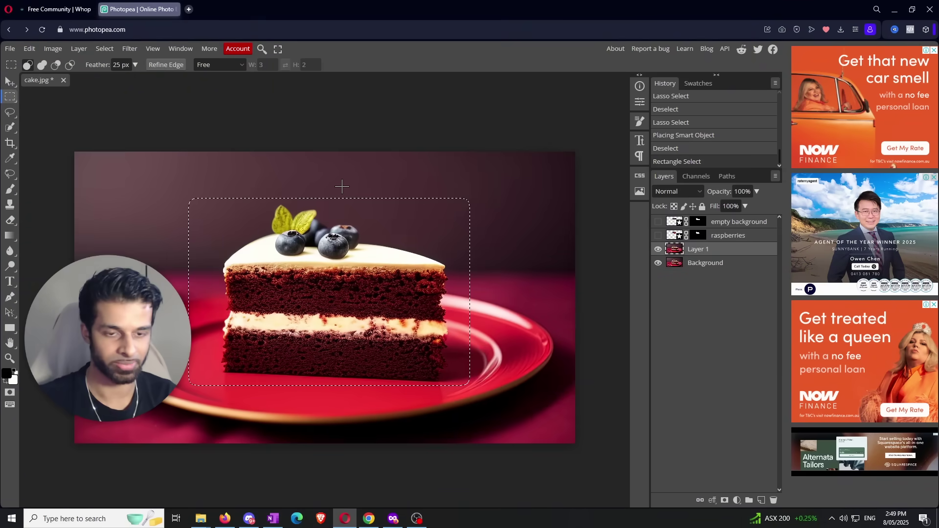
- Generate 'strawberry cake' in the selected area, accept the ads, then switch to the Whop tab
{"action": "left_click", "coordinate": [12, 174]}
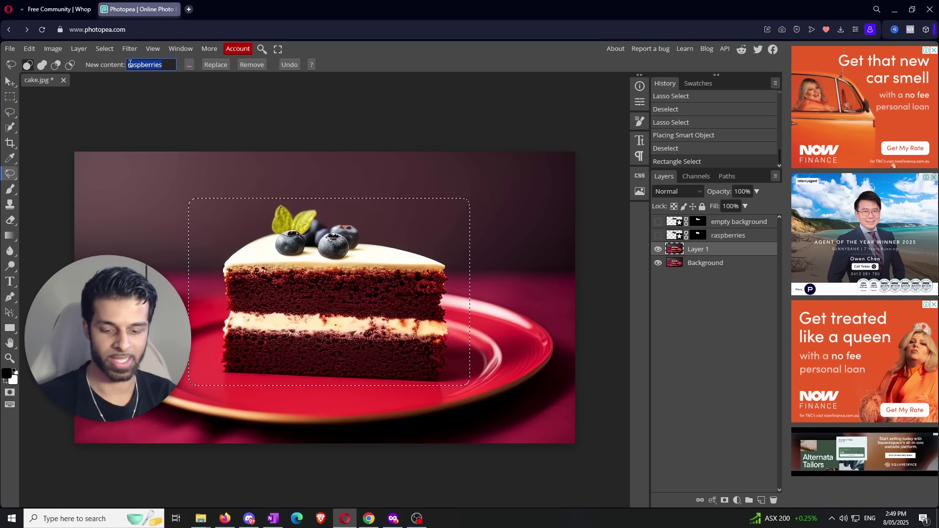
{"action": "type", "text": "str"}
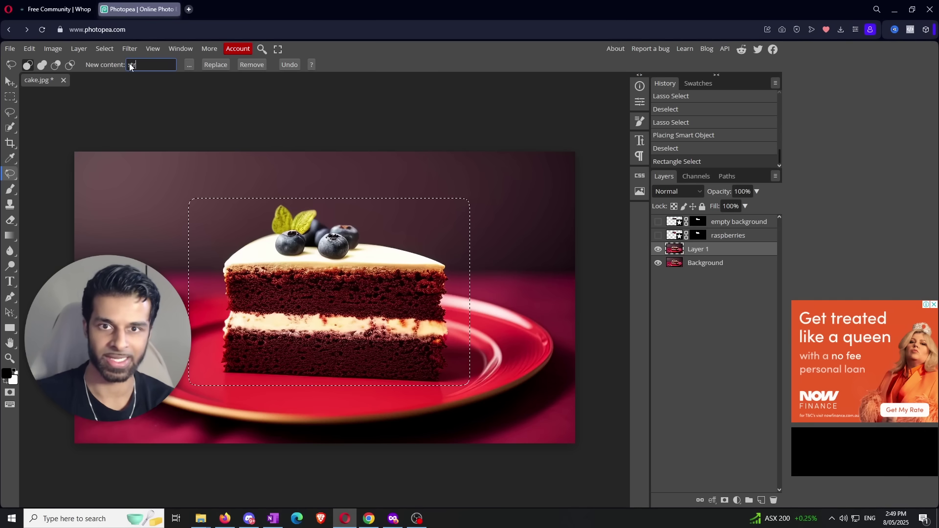
{"action": "type", "text": "awberry cake"}
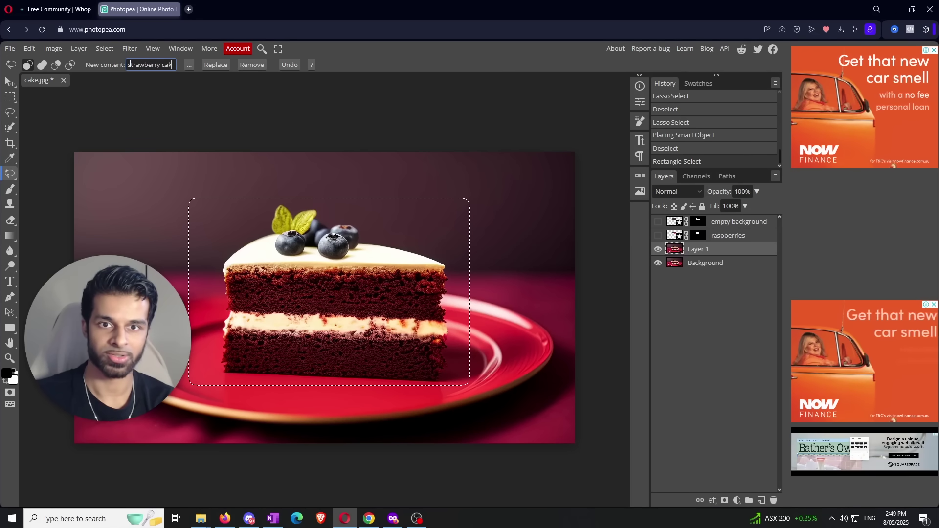
{"action": "left_click", "coordinate": [222, 66]}
{"action": "left_click", "coordinate": [517, 90]}
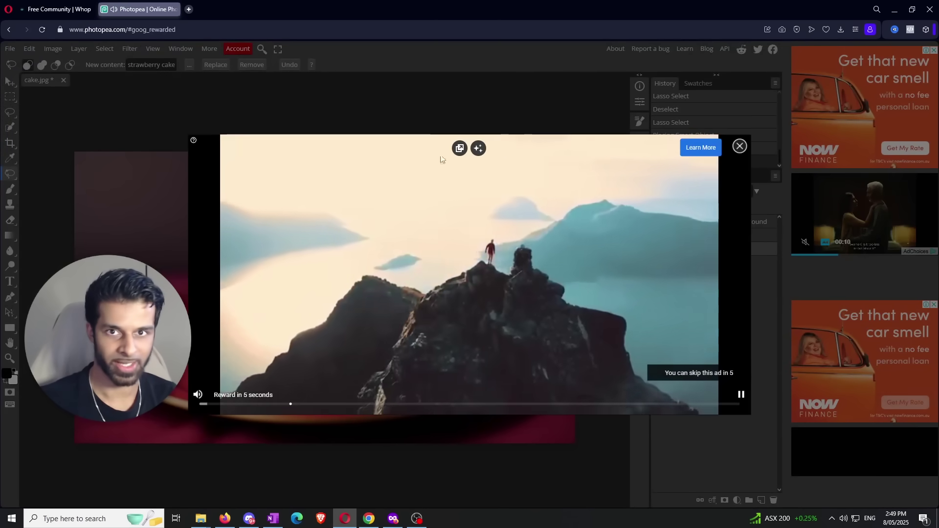
{"action": "left_click", "coordinate": [78, 10]}
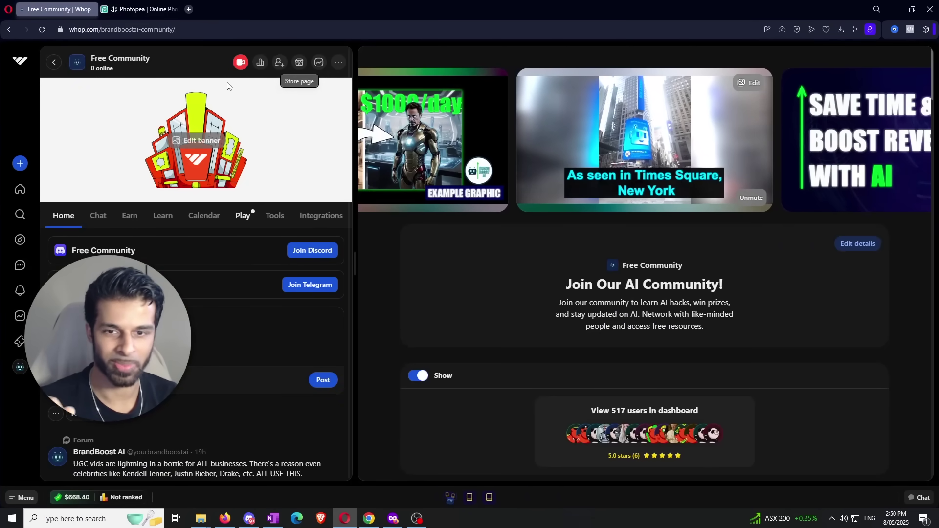
- Open the ALL FREE PDF GUIDES/PROMPTS collection under Learn in the Free Community
{"action": "scroll", "coordinate": [825, 318], "scroll_direction": "down", "scroll_amount": 1}
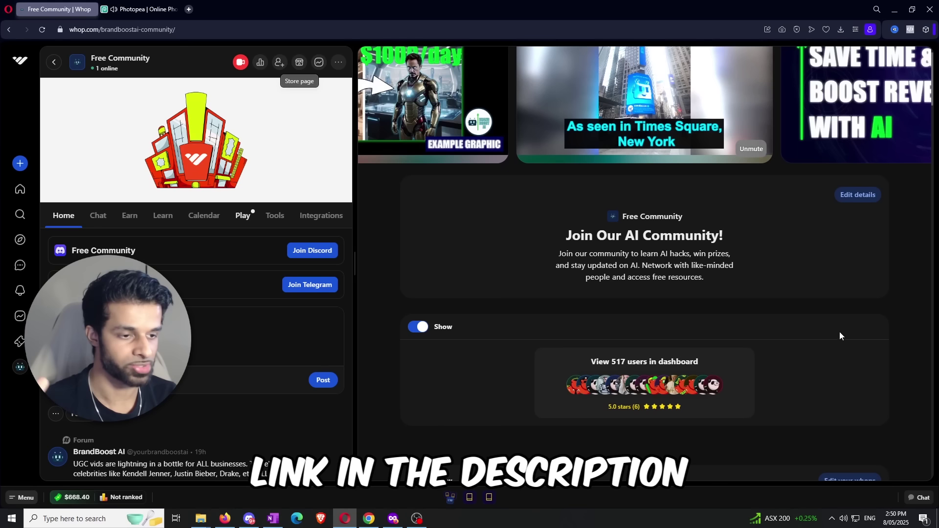
{"action": "left_click_drag", "start_coordinate": [561, 356], "coordinate": [853, 355]}
{"action": "left_click", "coordinate": [883, 340]}
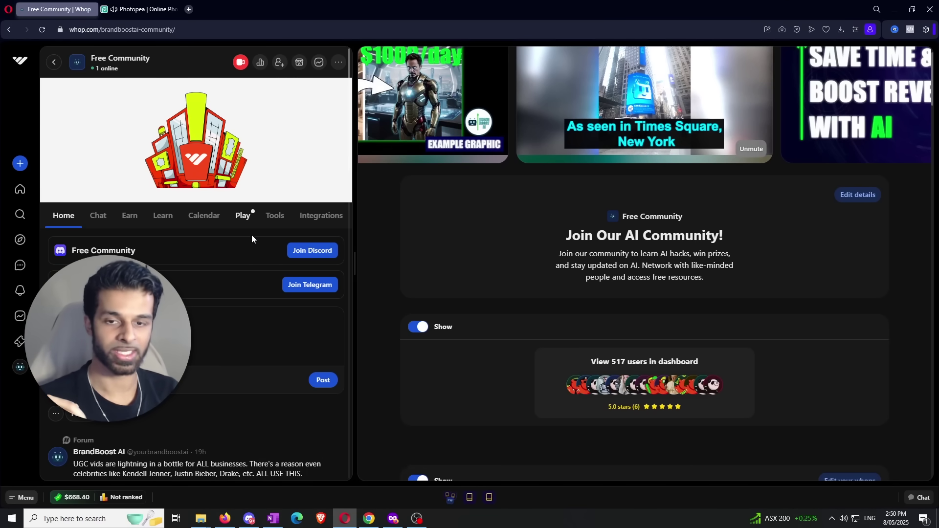
{"action": "left_click", "coordinate": [167, 218]}
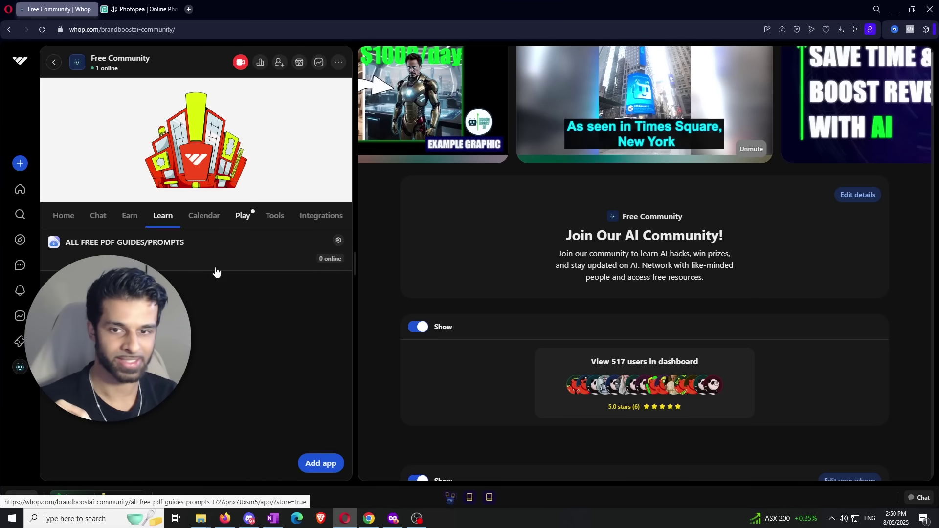
{"action": "left_click", "coordinate": [96, 252]}
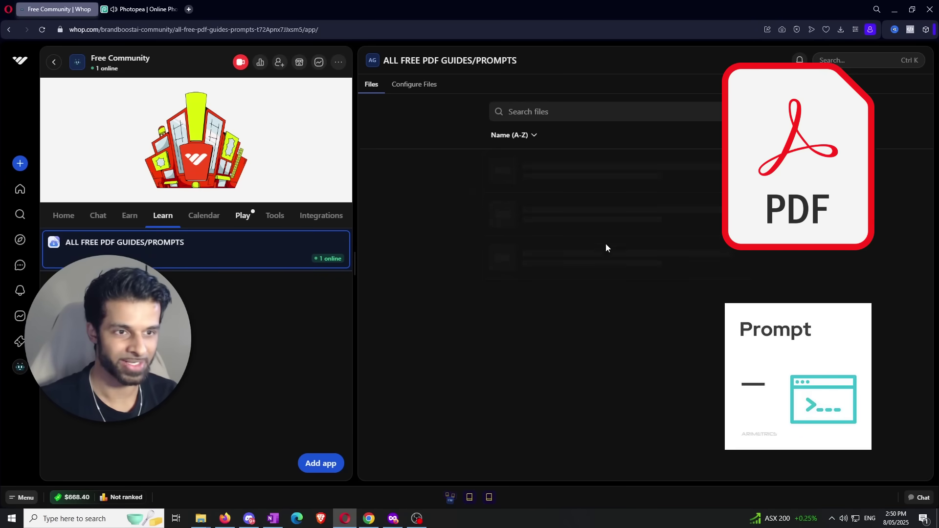
- Scroll through the eight PDF files, such as 'AI PROMPTS CHEAT SHEET.pdf'
{"action": "scroll", "coordinate": [704, 285], "scroll_direction": "down", "scroll_amount": 1}
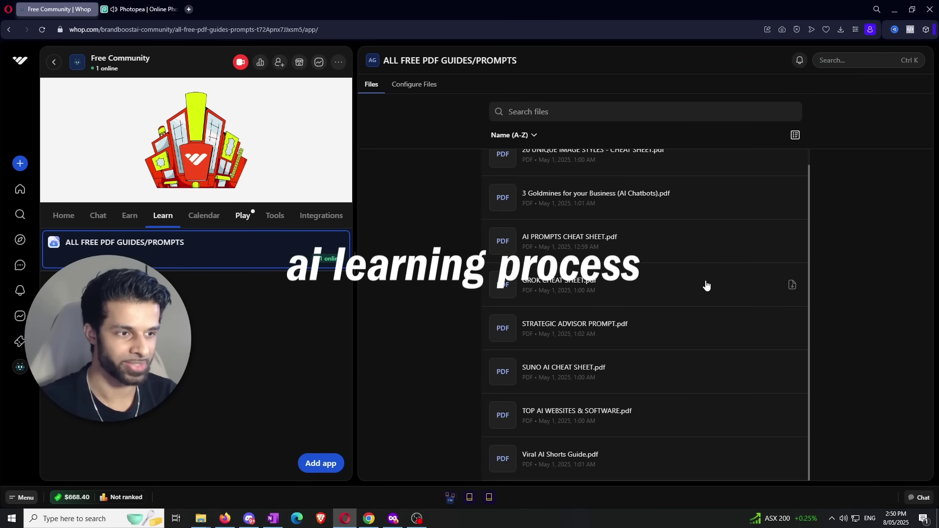
{"action": "scroll", "coordinate": [748, 299], "scroll_direction": "up", "scroll_amount": 1}
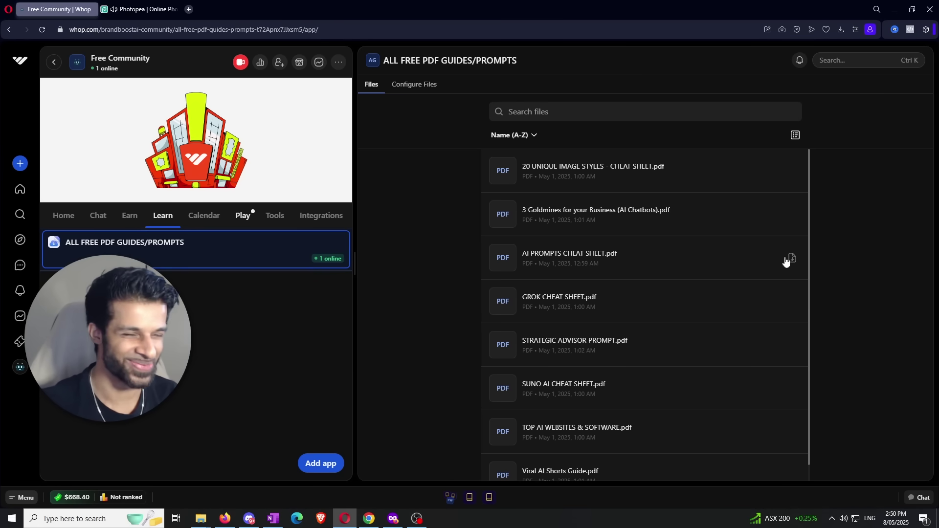
{"action": "scroll", "coordinate": [684, 239], "scroll_direction": "down", "scroll_amount": 1}
{"action": "scroll", "coordinate": [655, 236], "scroll_direction": "up", "scroll_amount": 1}
{"action": "scroll", "coordinate": [675, 283], "scroll_direction": "down", "scroll_amount": 1}
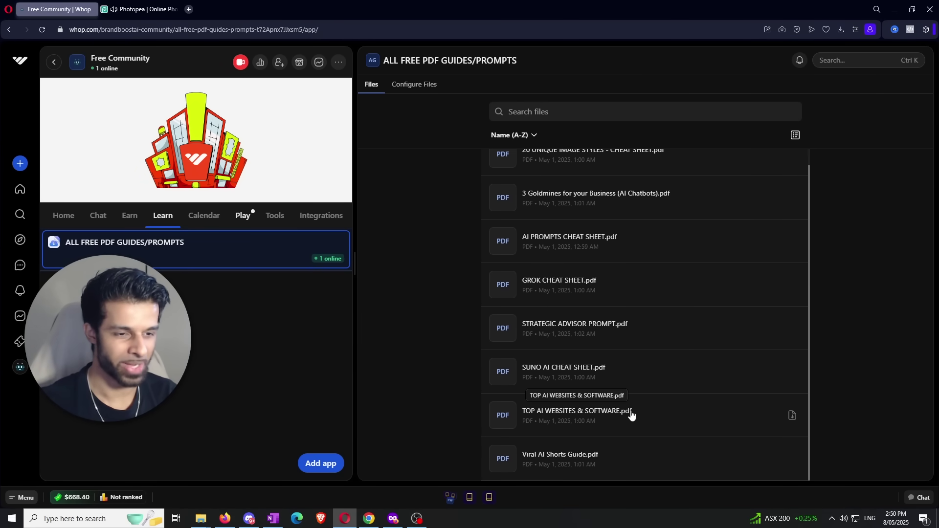
{"action": "scroll", "coordinate": [597, 329], "scroll_direction": "up", "scroll_amount": 1}
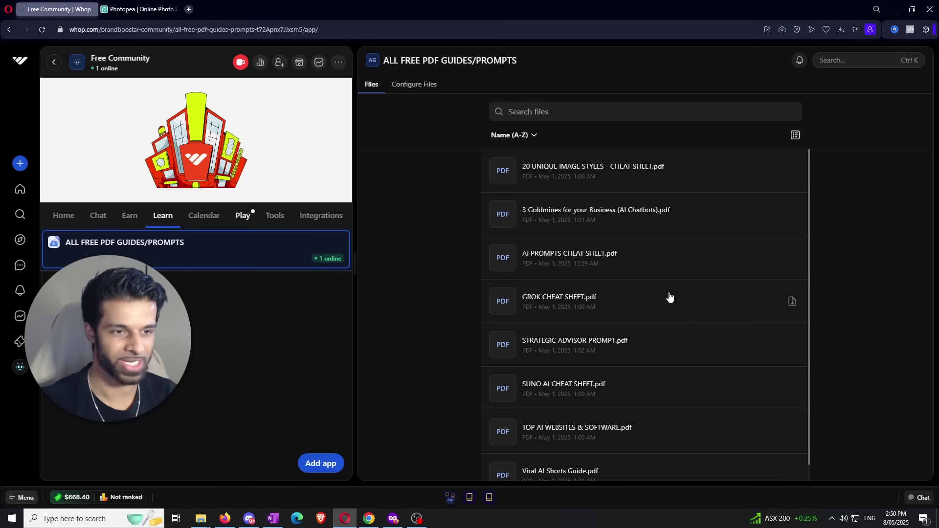
- Return to Photopea and compare the strawberry cake layer against the original slice
{"action": "left_click", "coordinate": [137, 9]}
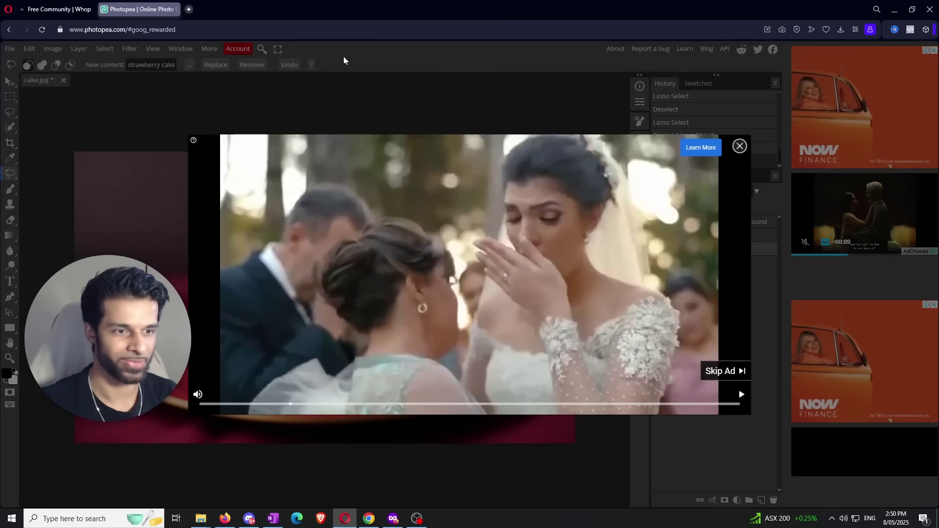
{"action": "left_click", "coordinate": [733, 370]}
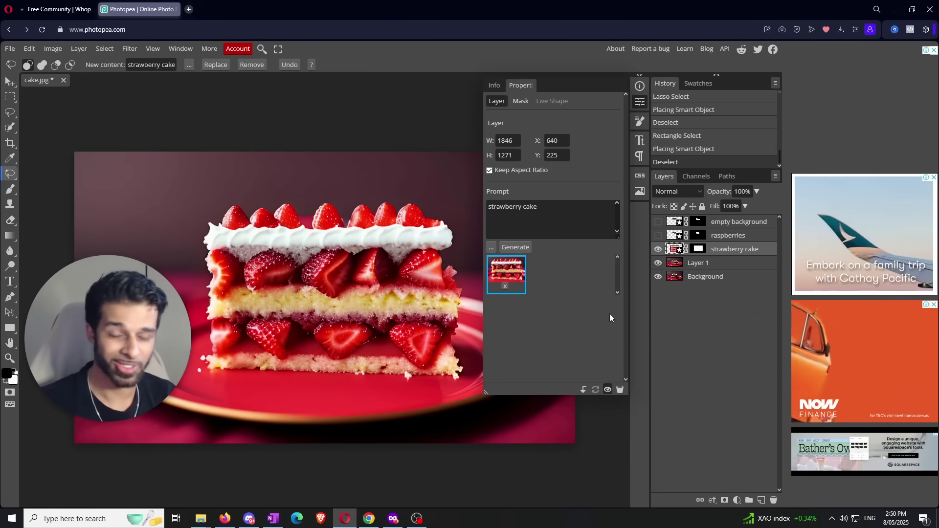
{"action": "left_click", "coordinate": [658, 249]}
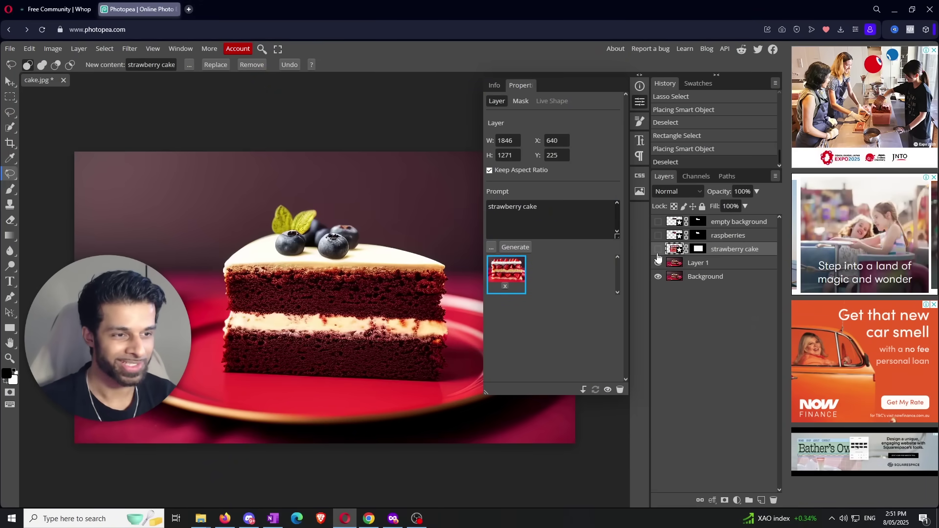
{"action": "left_click", "coordinate": [658, 250]}
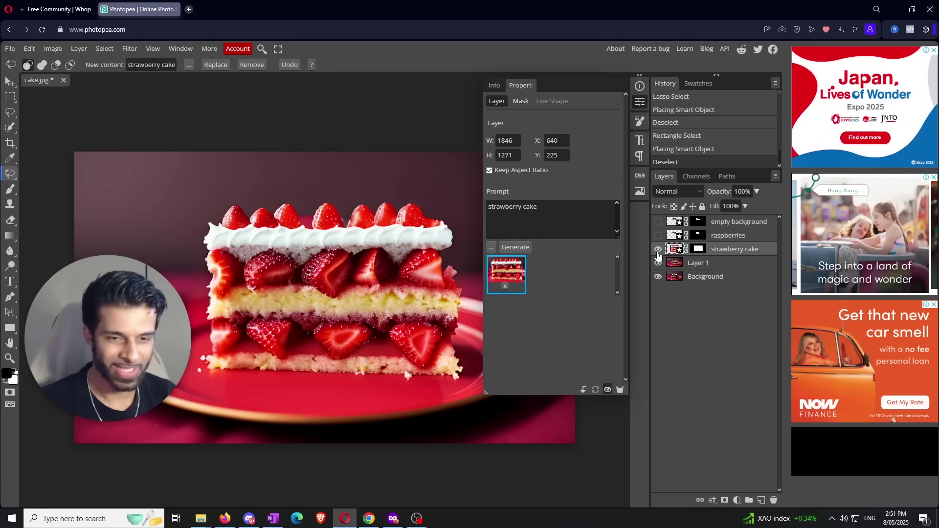
{"action": "left_click", "coordinate": [658, 252]}
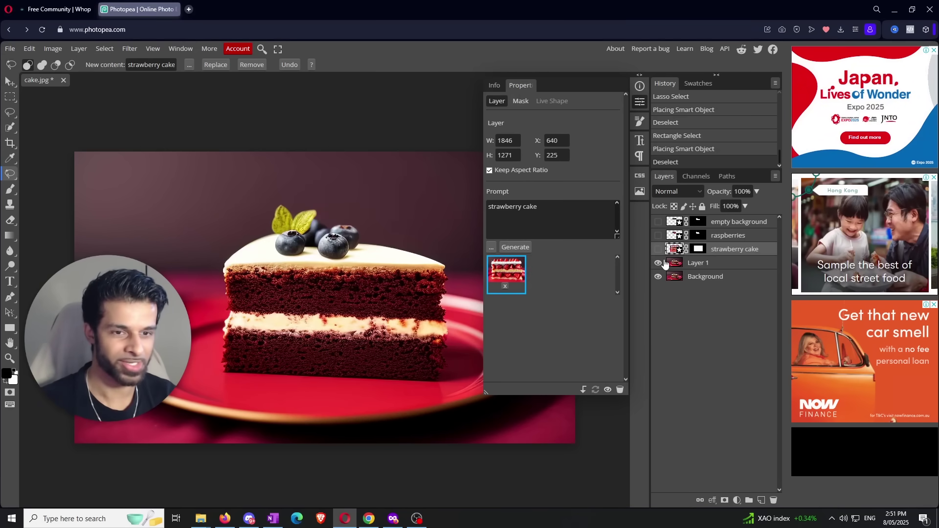
- Select Layer 1, leave the strawberry cake layer hidden, and collapse the Properties panel
{"action": "left_click", "coordinate": [699, 263]}
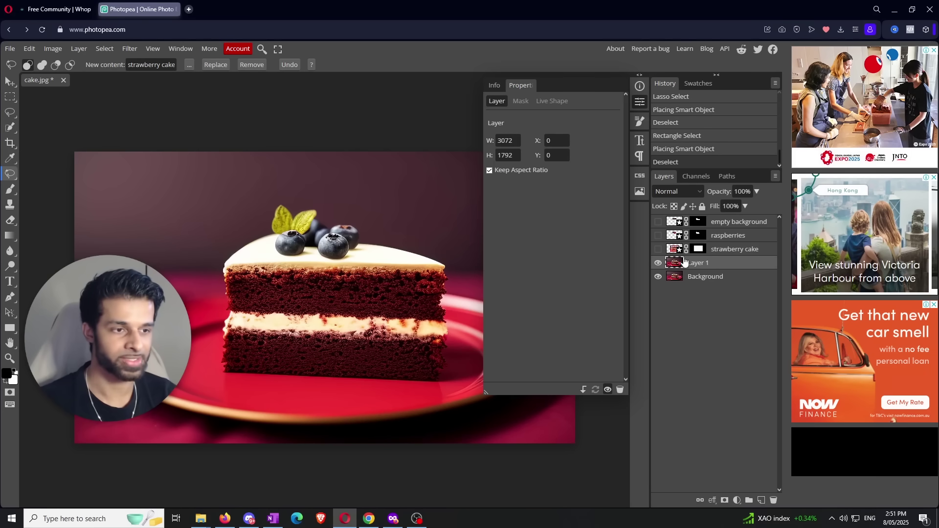
{"action": "left_click", "coordinate": [657, 249]}
{"action": "left_click", "coordinate": [658, 250]}
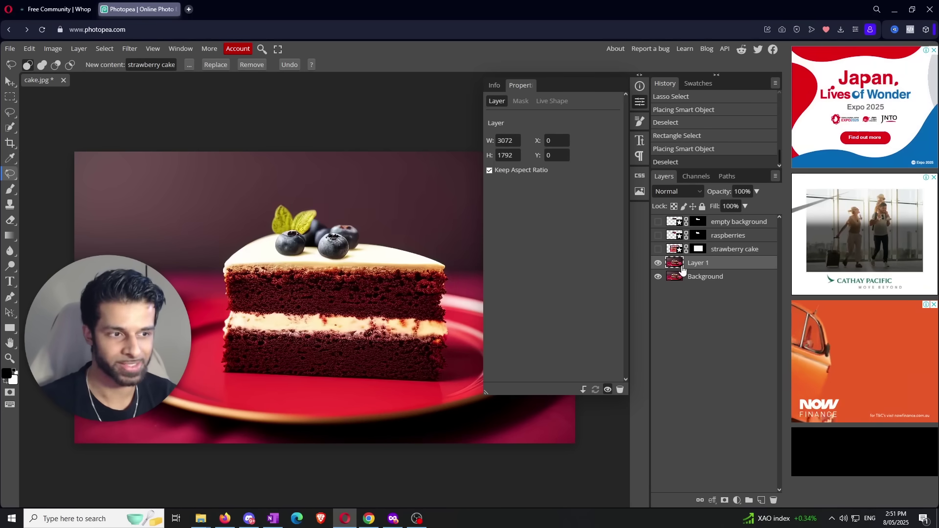
{"action": "left_click", "coordinate": [638, 103]}
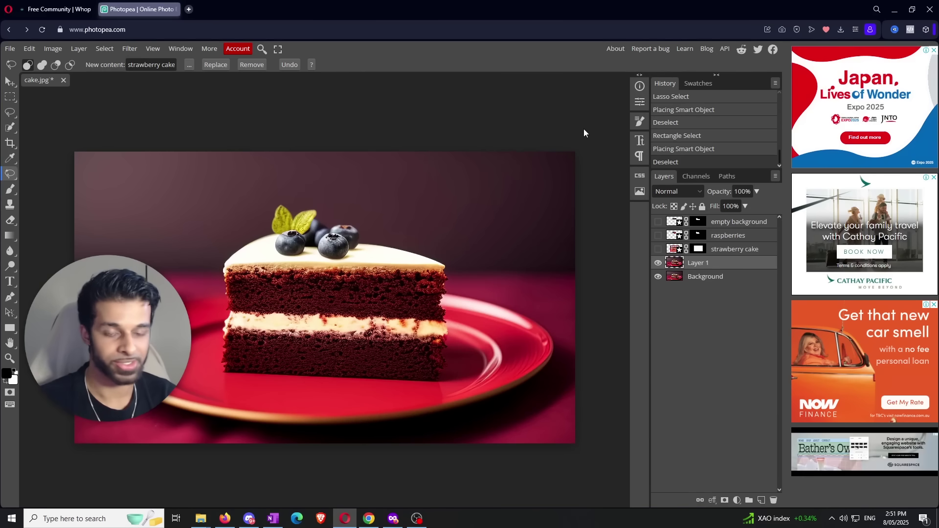
- Rectangle-select the cake slice and Magic Replace it with 'Robot head', accepting the ads
{"action": "left_click", "coordinate": [10, 97]}
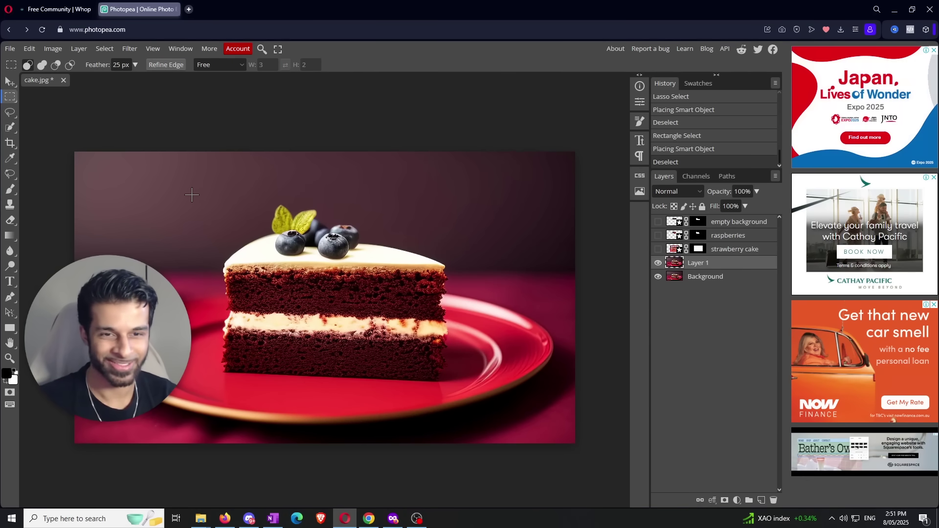
{"action": "left_click_drag", "start_coordinate": [192, 196], "coordinate": [465, 389]}
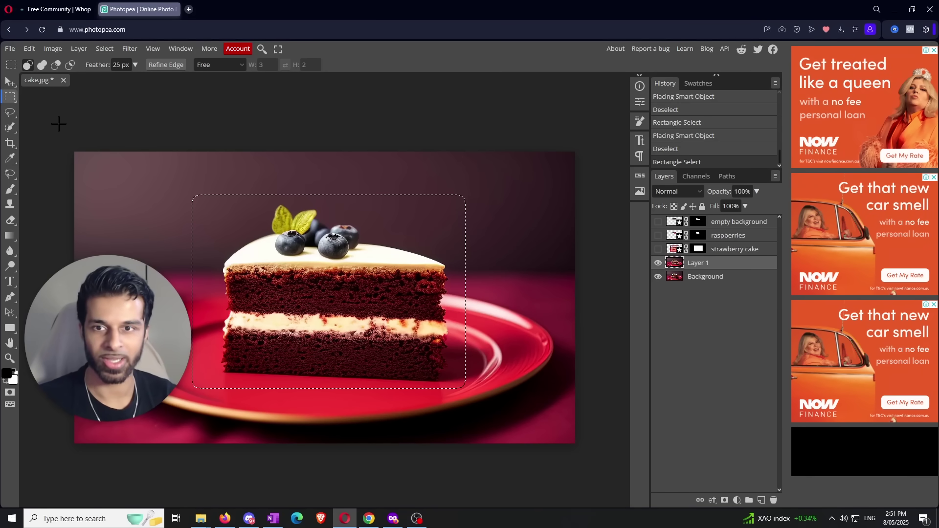
{"action": "left_click", "coordinate": [9, 174]}
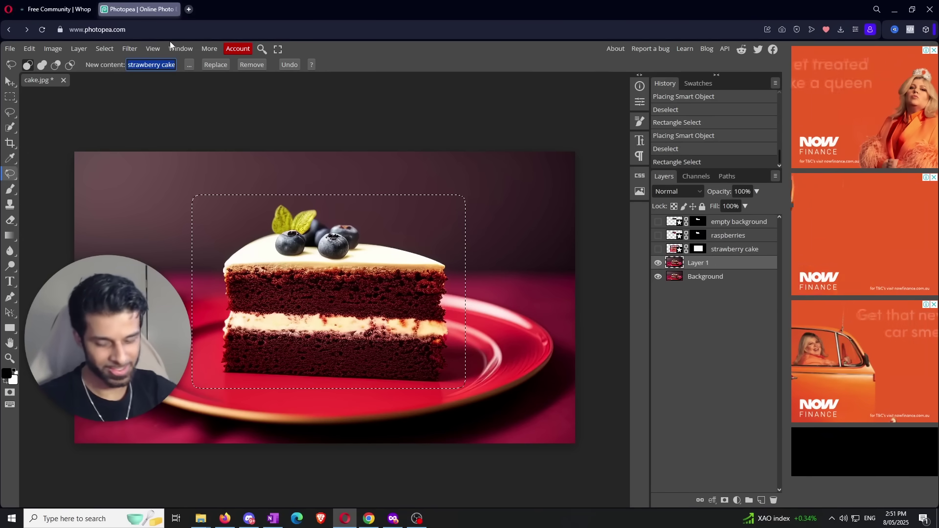
{"action": "type", "text": "Robot head"}
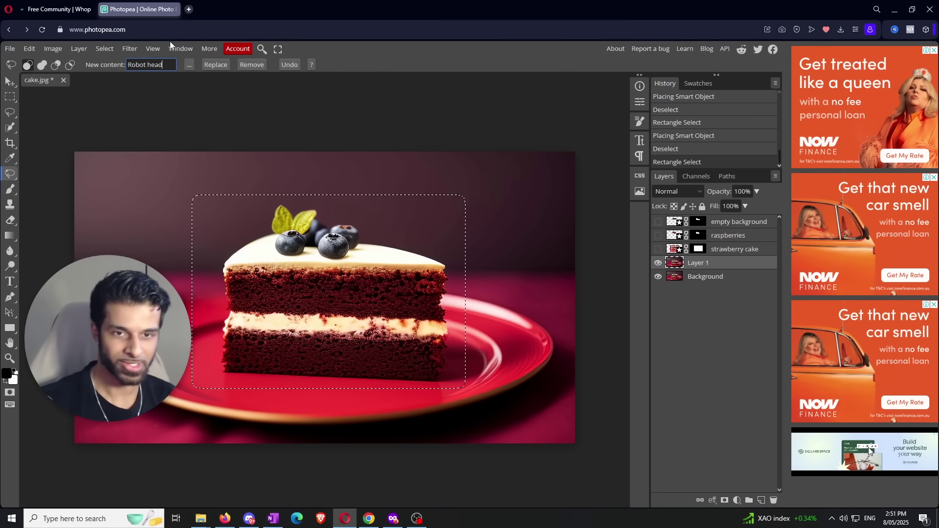
{"action": "left_click", "coordinate": [222, 65]}
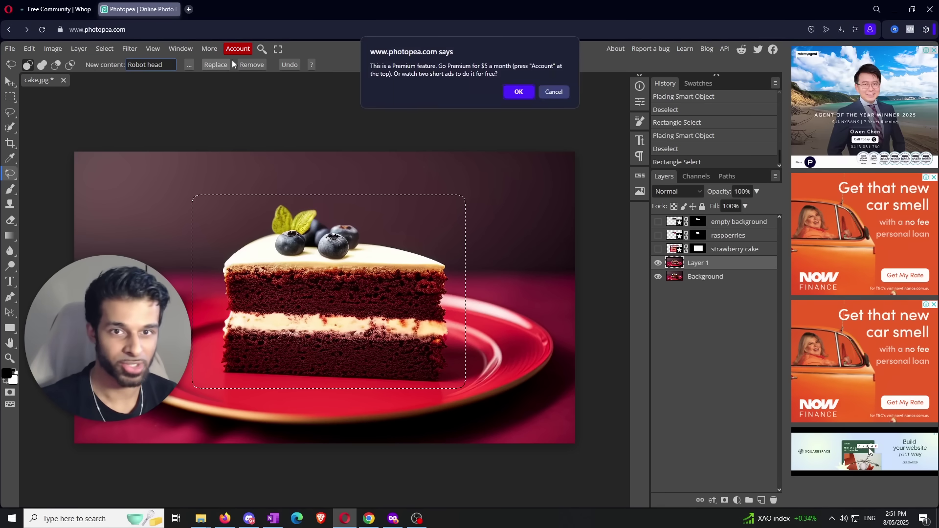
{"action": "left_click", "coordinate": [518, 92]}
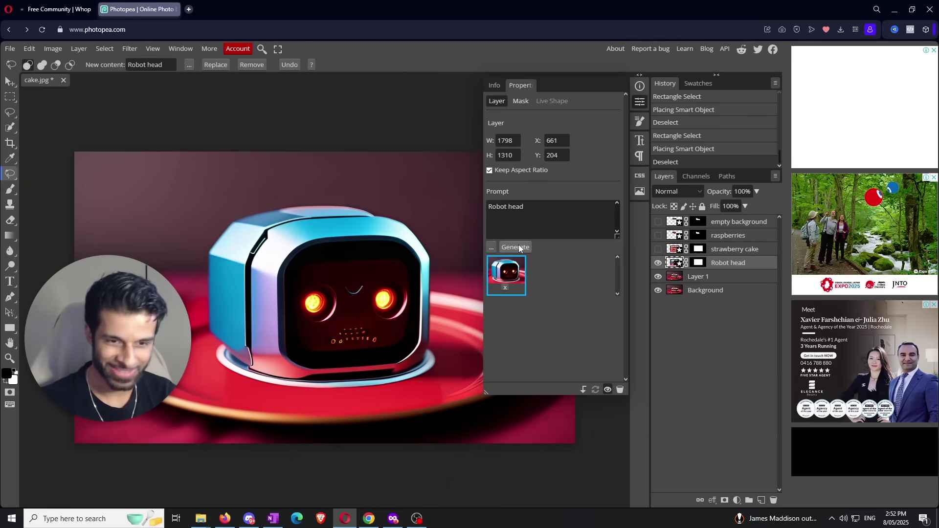
- Collapse Properties, hide the Robot head layer, and preview the blueberries-removed version
{"action": "left_click", "coordinate": [639, 106]}
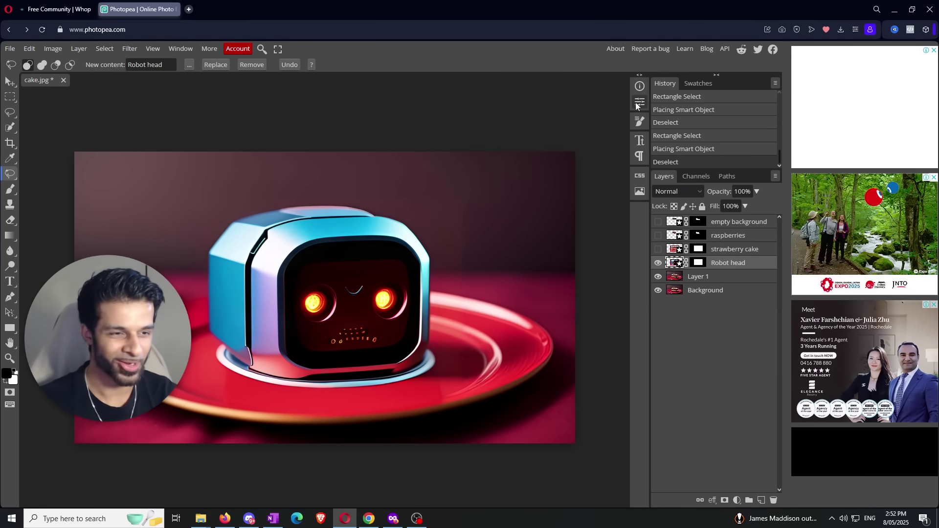
{"action": "left_click", "coordinate": [658, 264]}
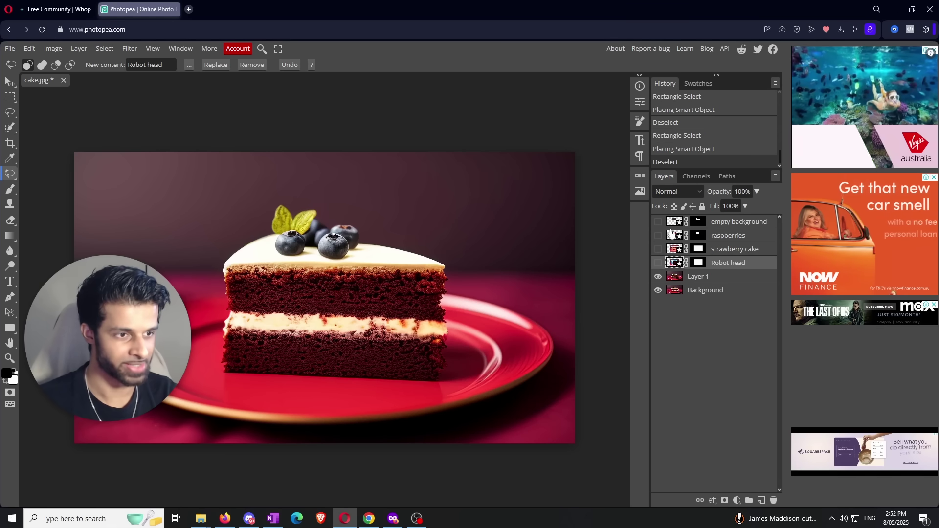
{"action": "left_click", "coordinate": [658, 223]}
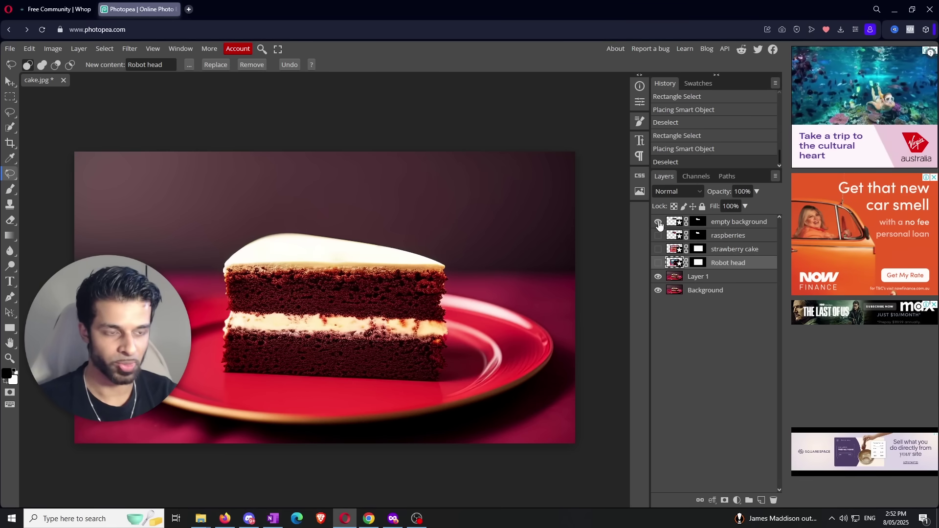
{"action": "left_click", "coordinate": [658, 222]}
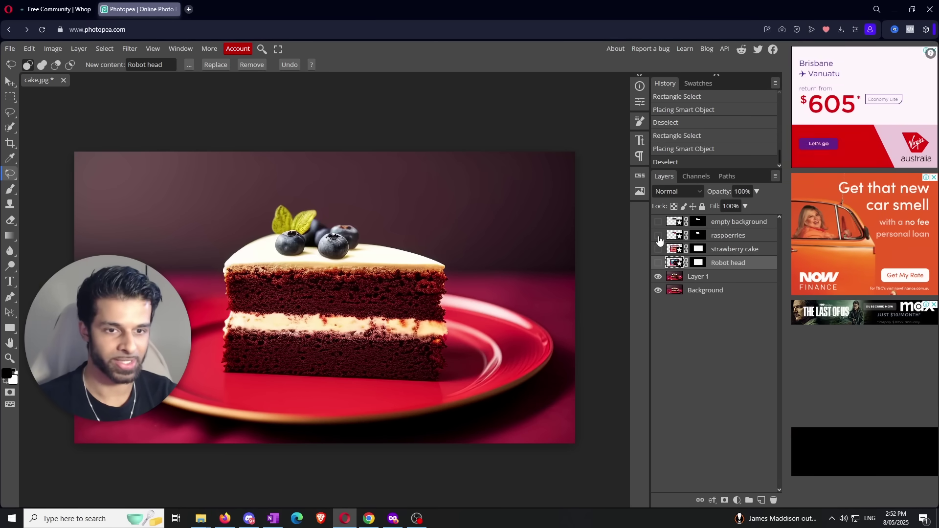
- Preview the raspberries and strawberry cake variants, then show the Robot head layer again
{"action": "left_click", "coordinate": [658, 237]}
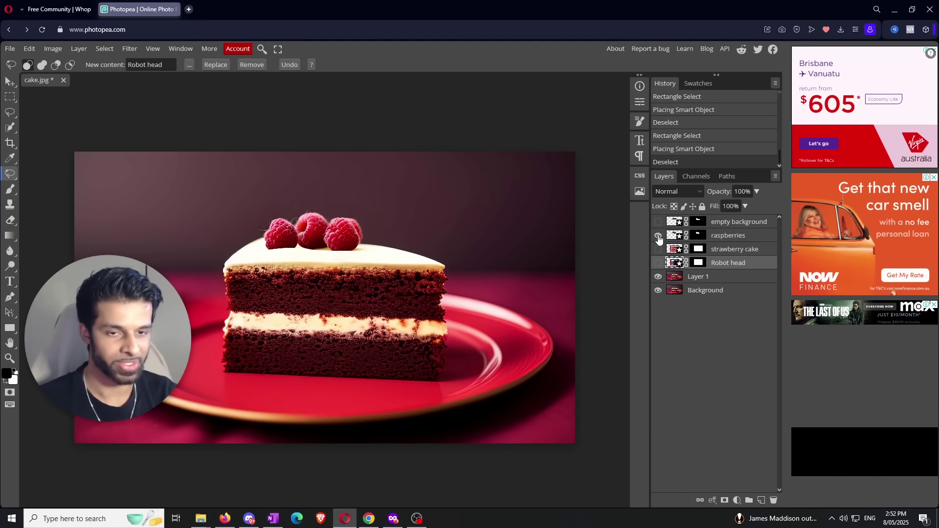
{"action": "left_click", "coordinate": [658, 236]}
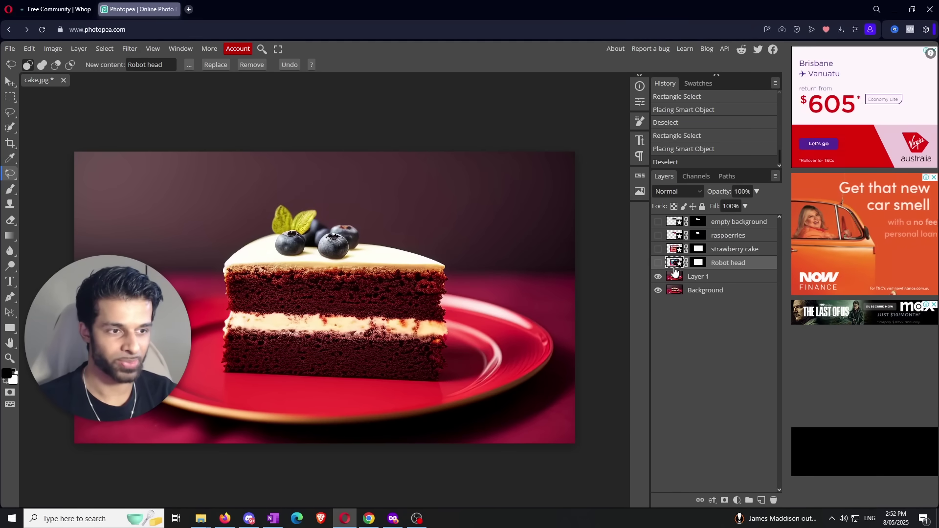
{"action": "left_click", "coordinate": [658, 250]}
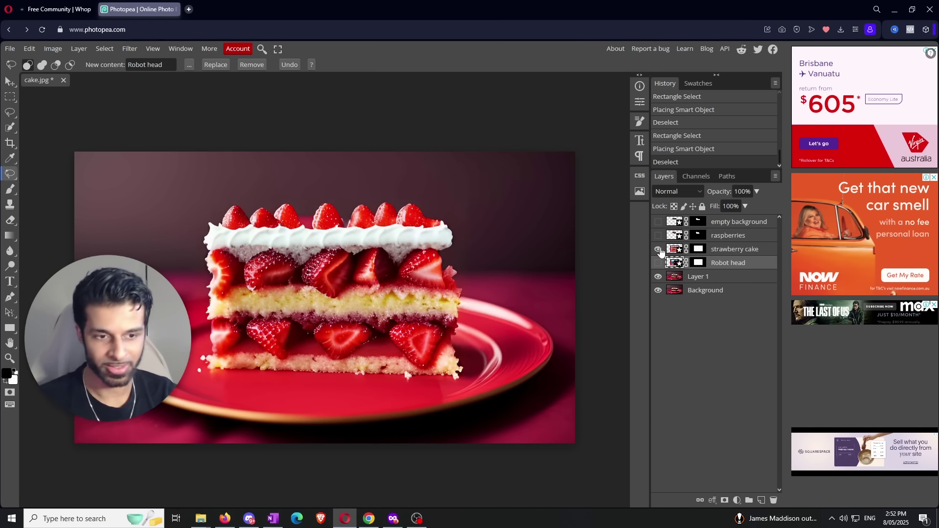
{"action": "left_click", "coordinate": [658, 250]}
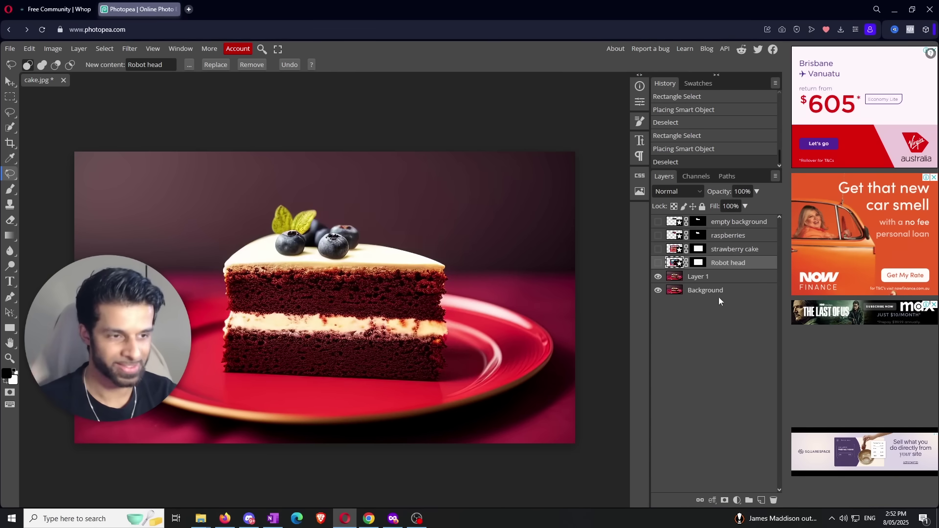
{"action": "left_click", "coordinate": [658, 264]}
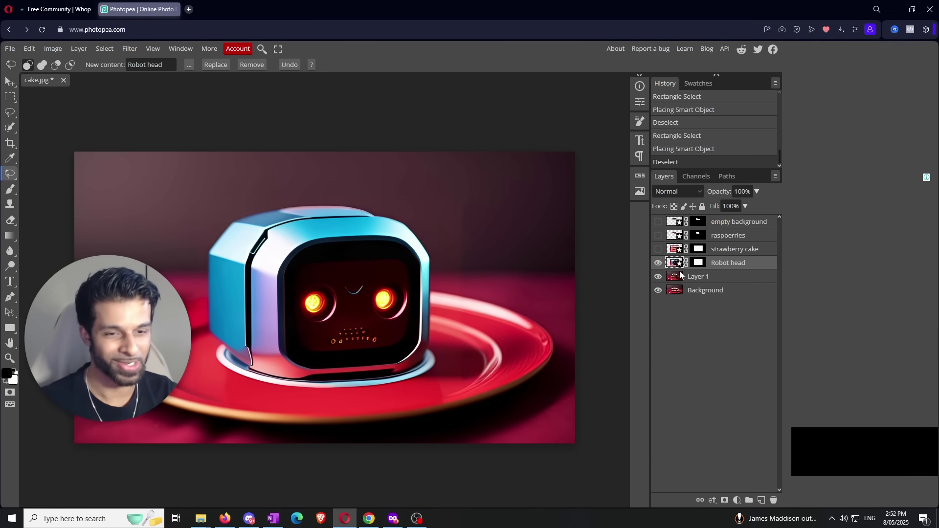